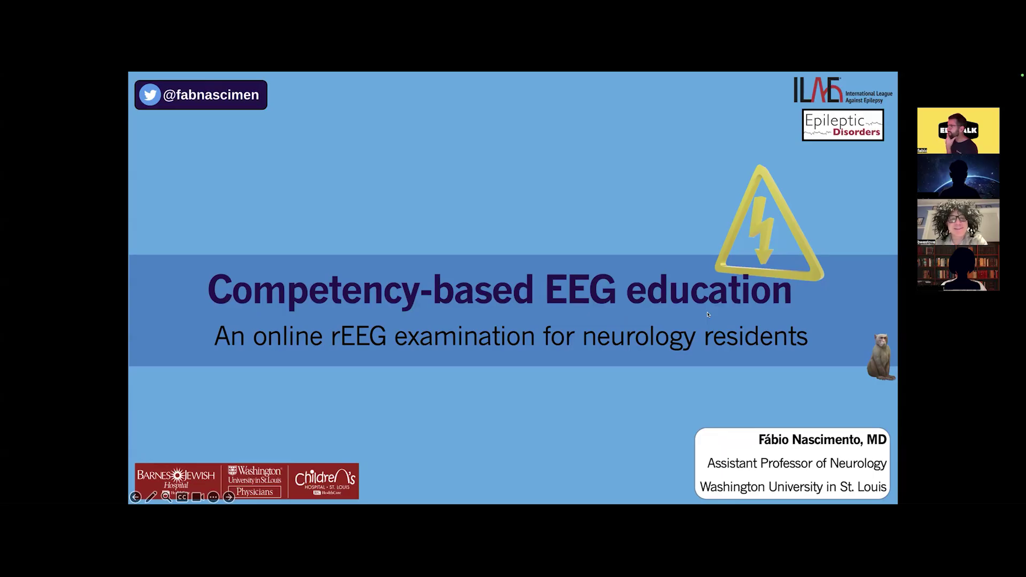
Step through the How slide builds (article, expert panel summary, EEG findings table) to the Education Research slide
key(Right)
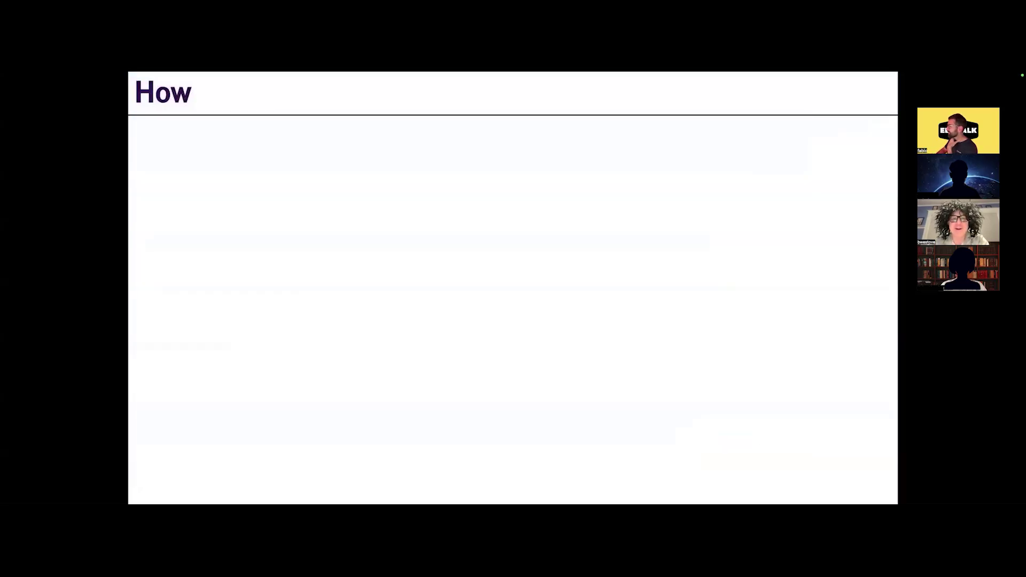
key(Right)
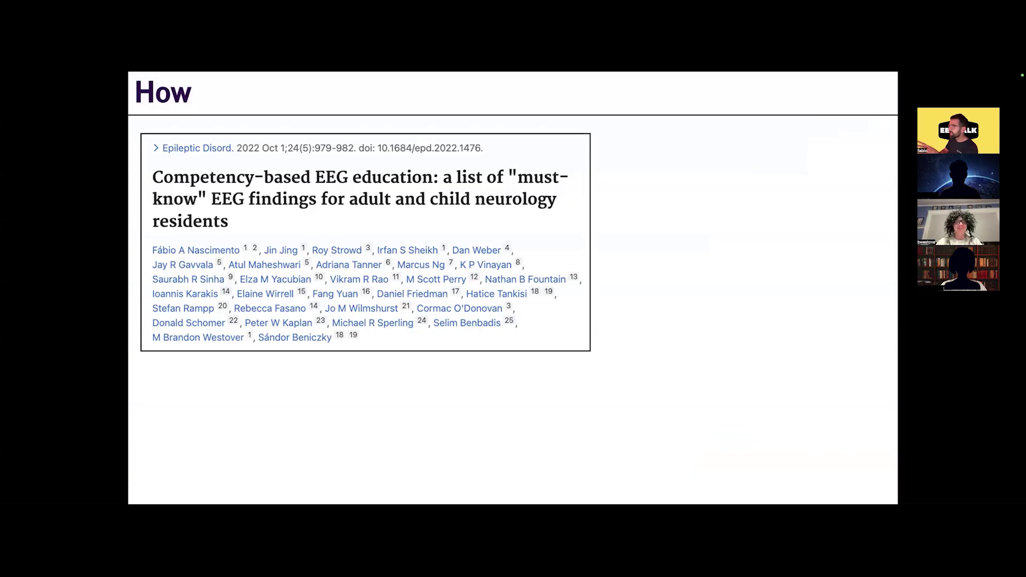
click(700, 314)
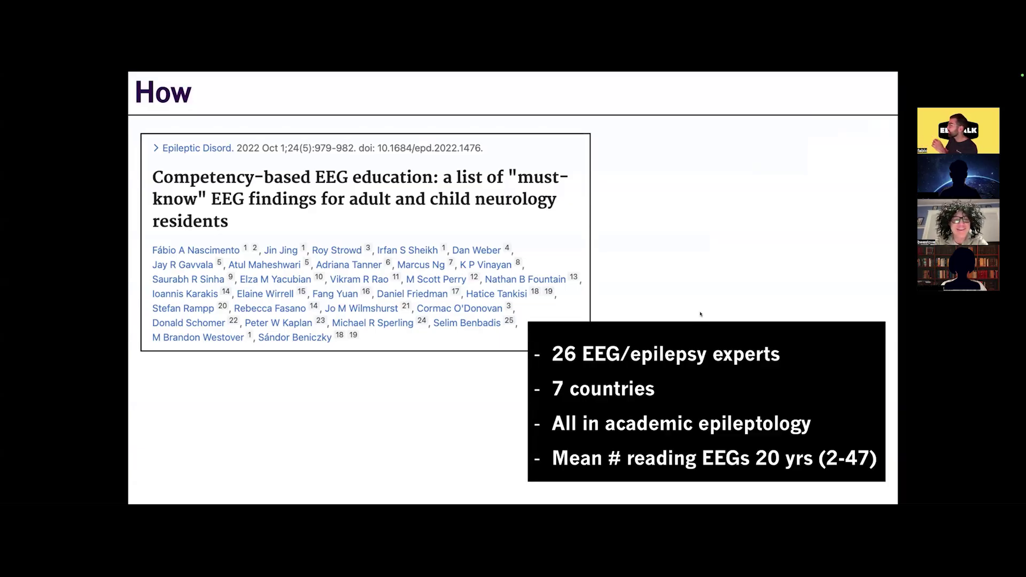
click(699, 314)
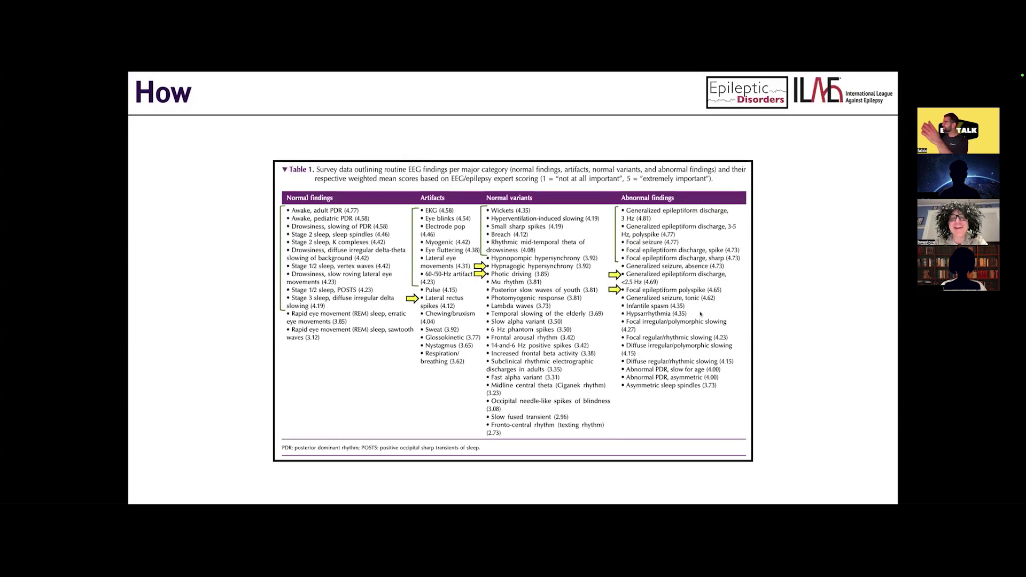
click(322, 229)
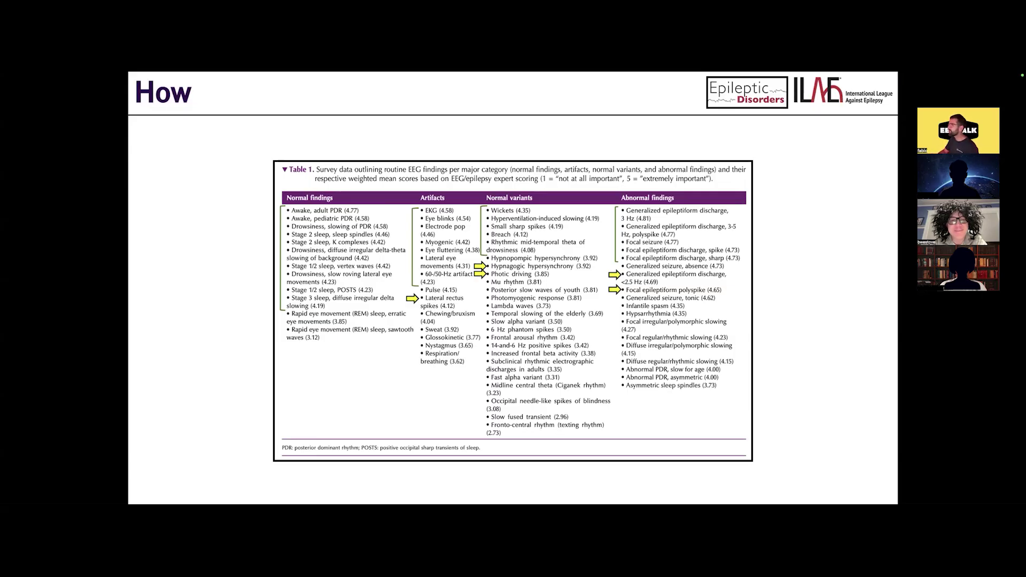
key(Right)
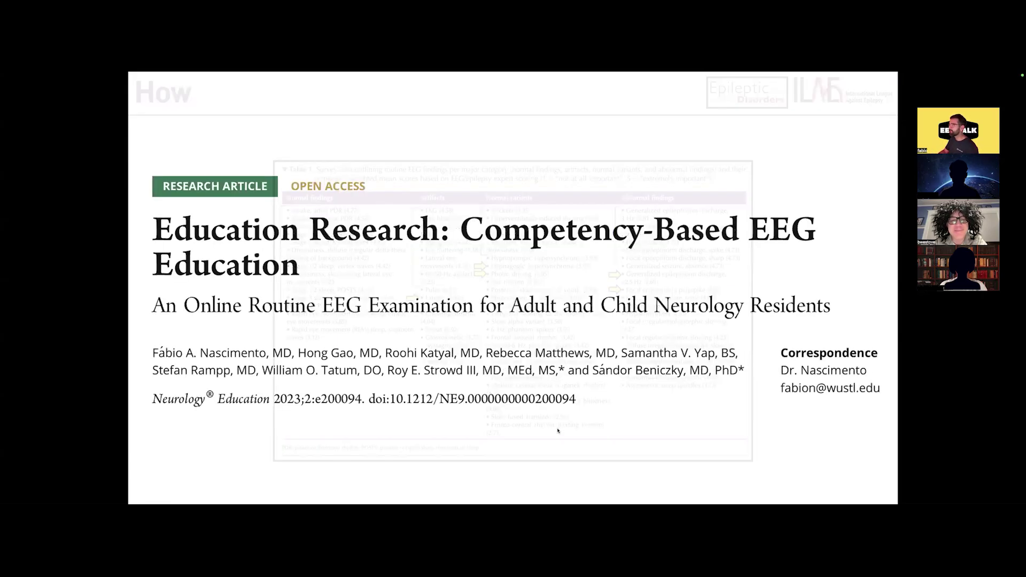
Advance past the Survey questions and Test slides to the per-question Results table
key(Right)
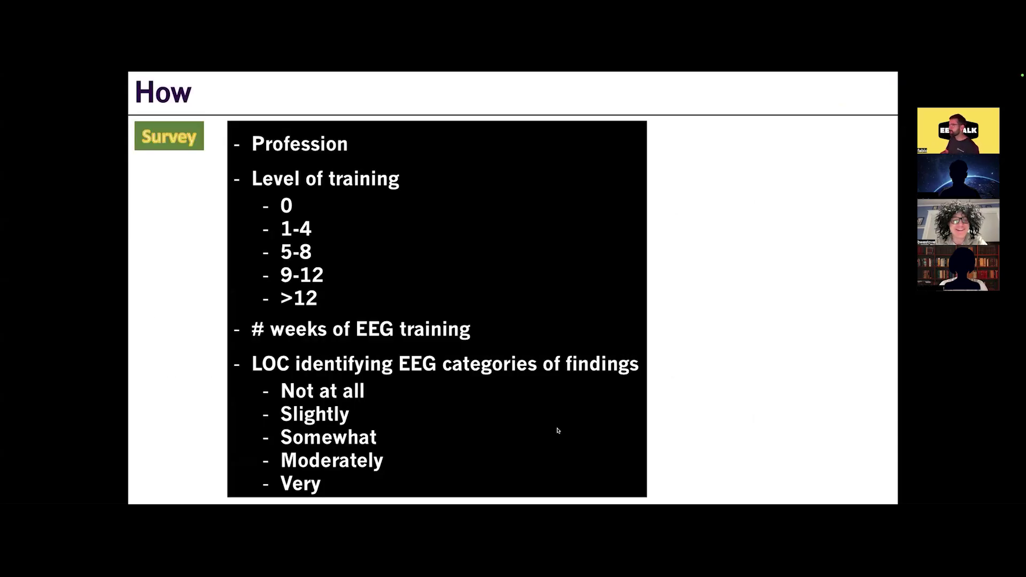
key(Right)
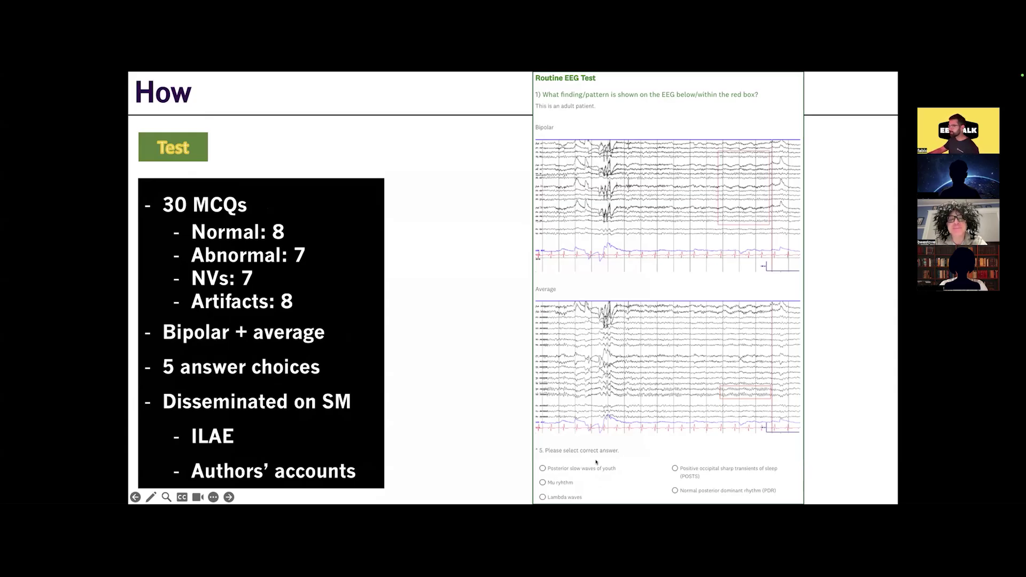
key(Right)
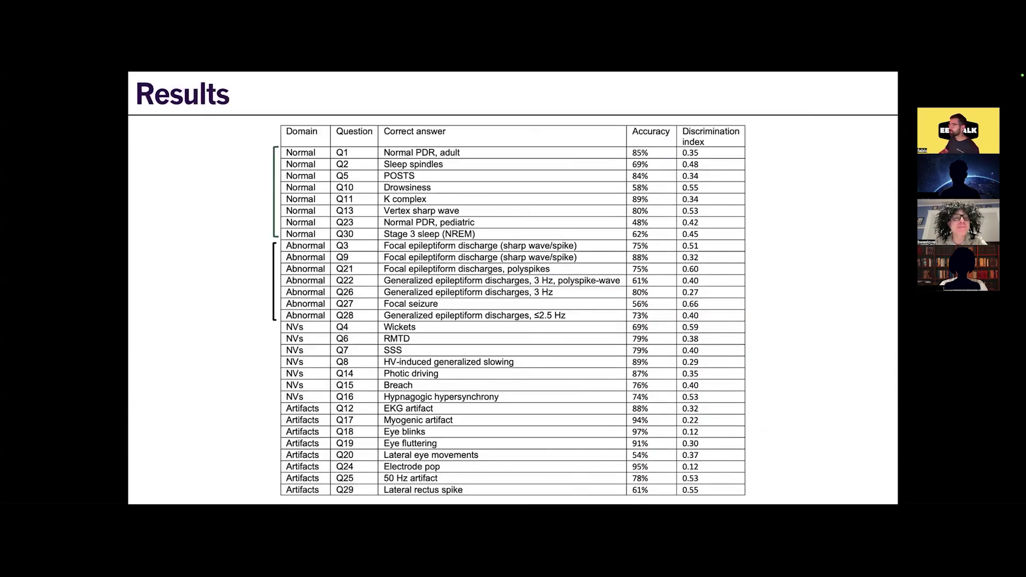
Reveal the mean overall score chart over the Results table
key(Right)
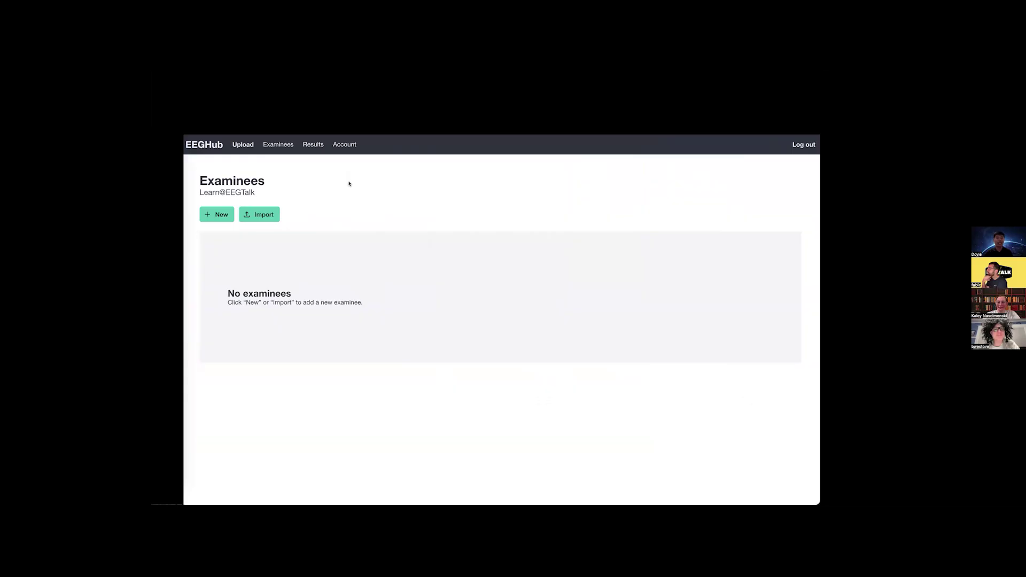
Create a new examinee, entering the examinee's name and the tag 'EEG Talk'
click(215, 216)
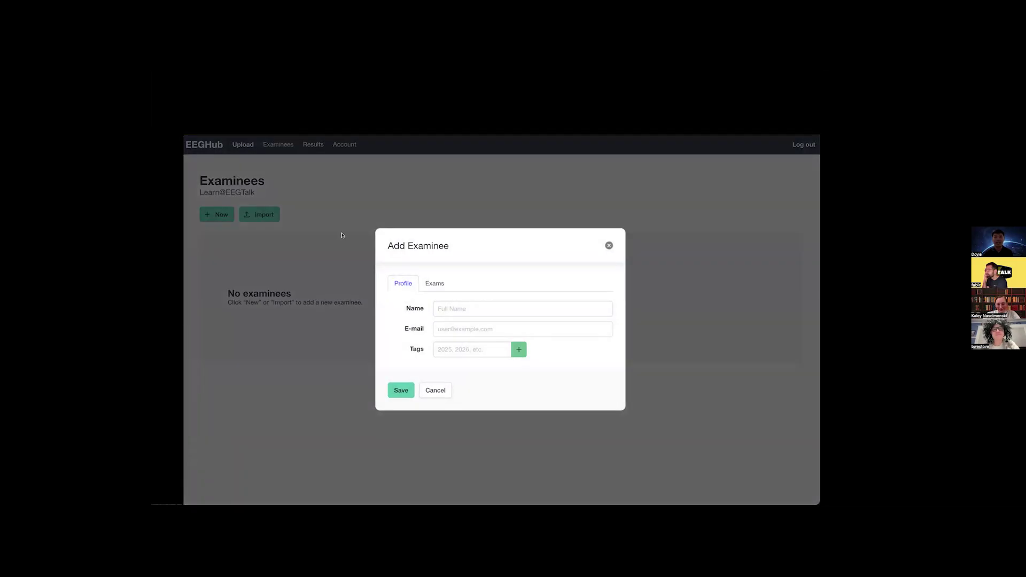
click(501, 308)
text(Doyle)
click(467, 350)
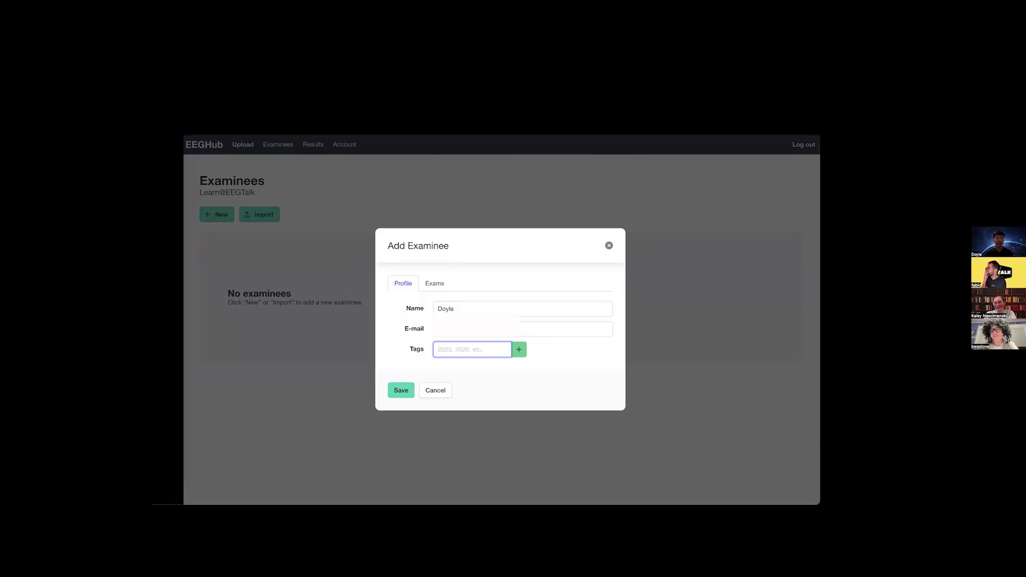
text(EEG Talk)
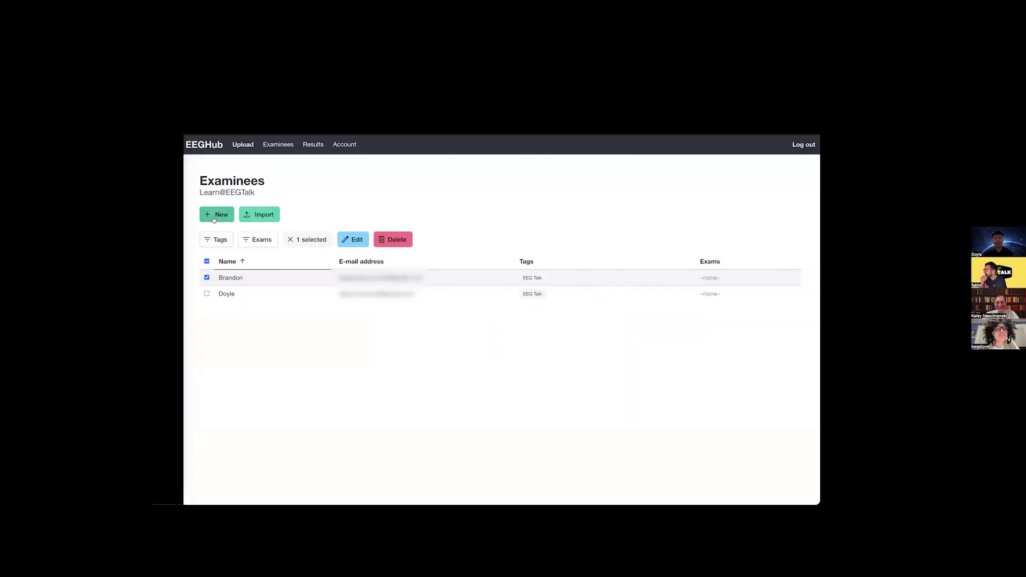
Edit both selected examinees together, adding a Summative exam titled 'Demo Exam' dated 2025-11-08
click(207, 294)
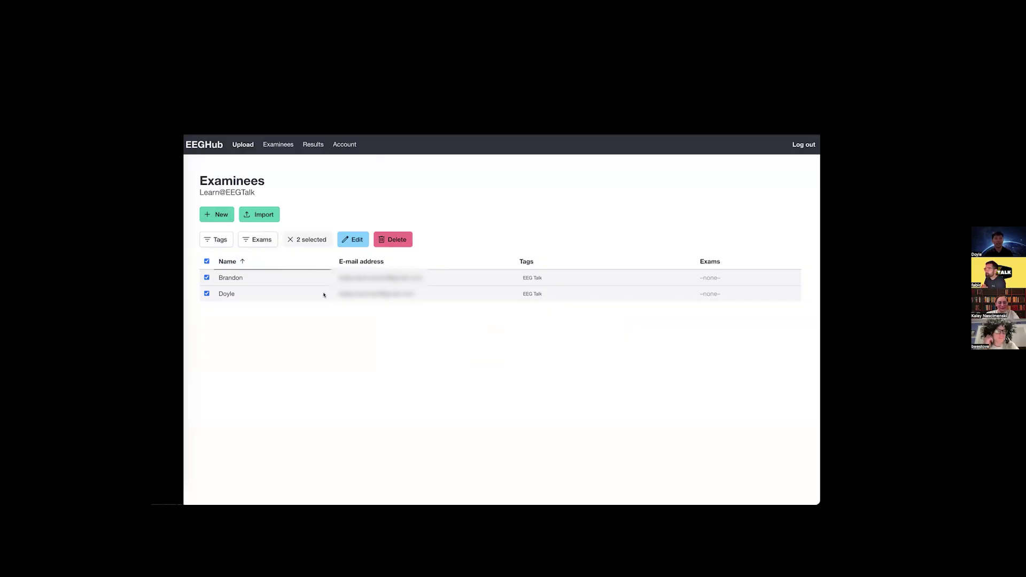
click(357, 242)
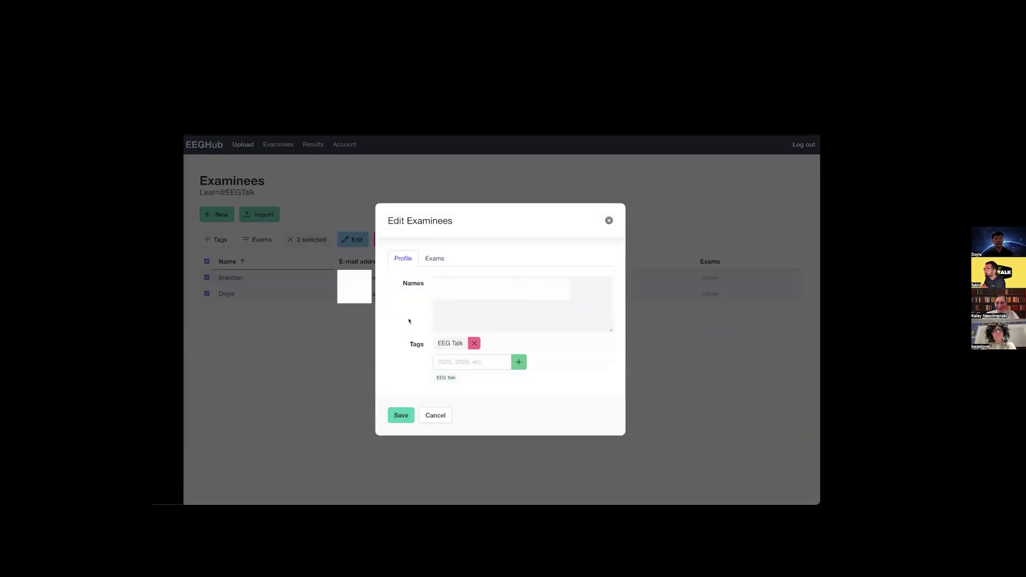
click(441, 260)
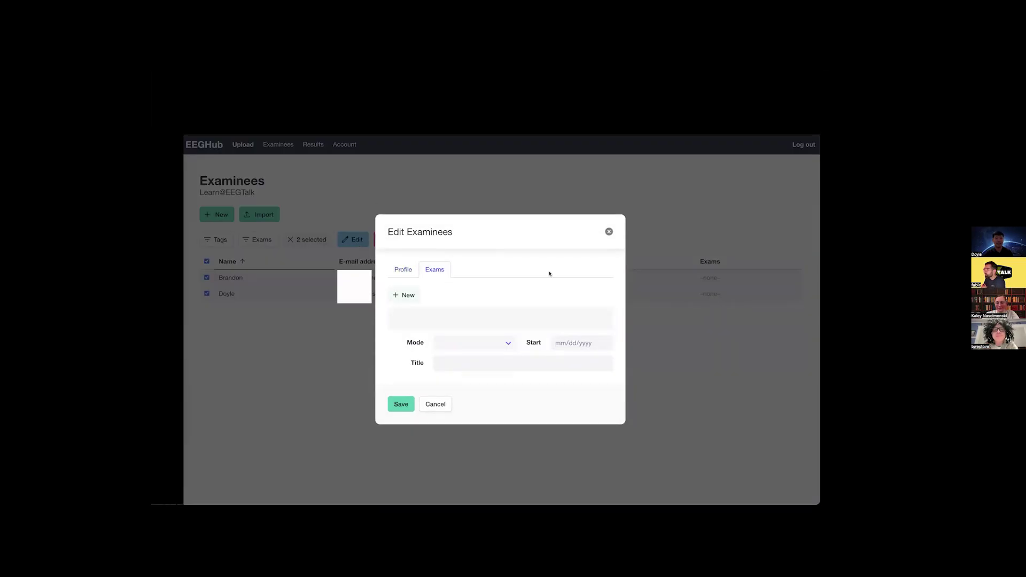
click(402, 296)
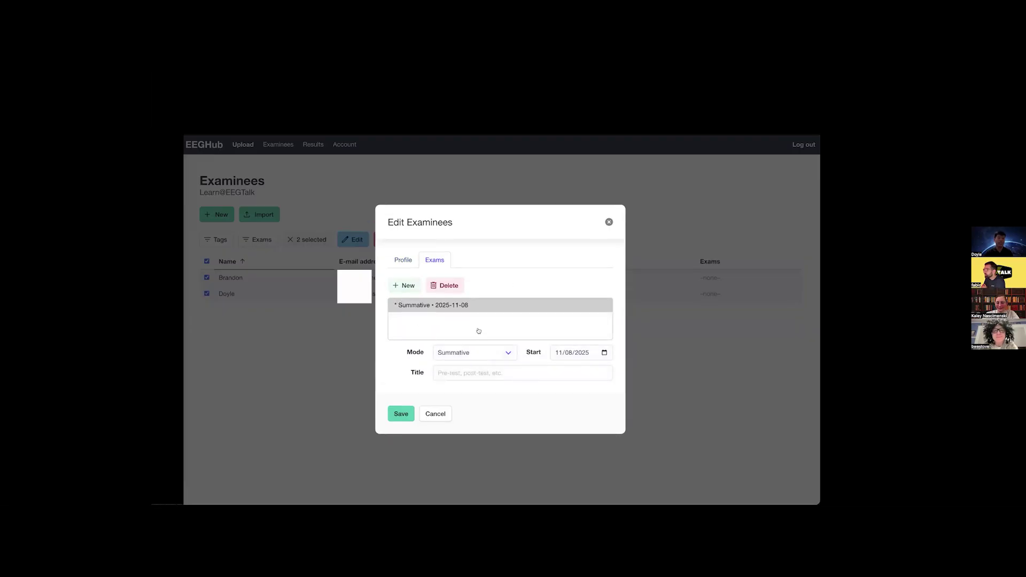
click(448, 310)
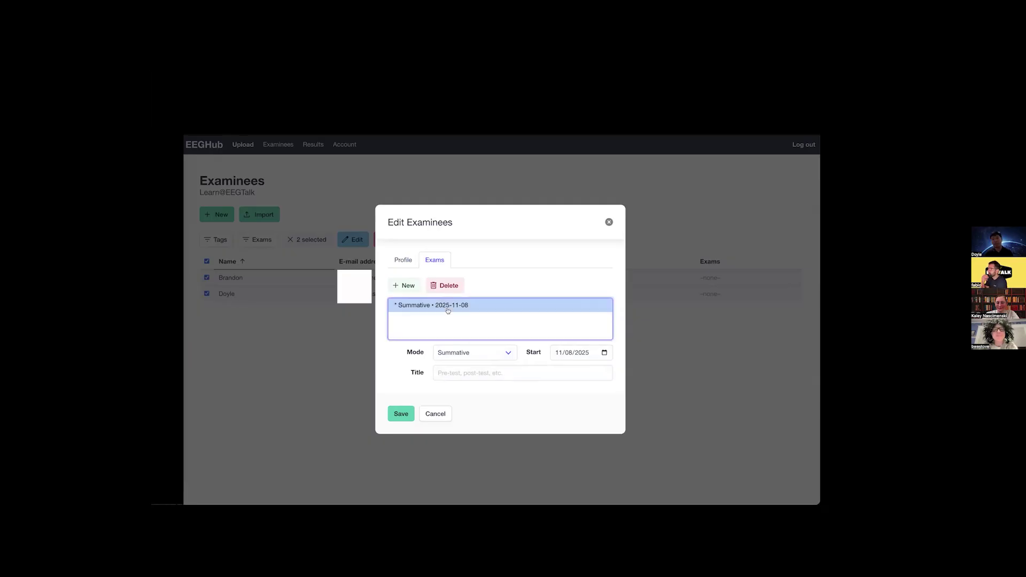
click(476, 373)
text(Demo Exam)
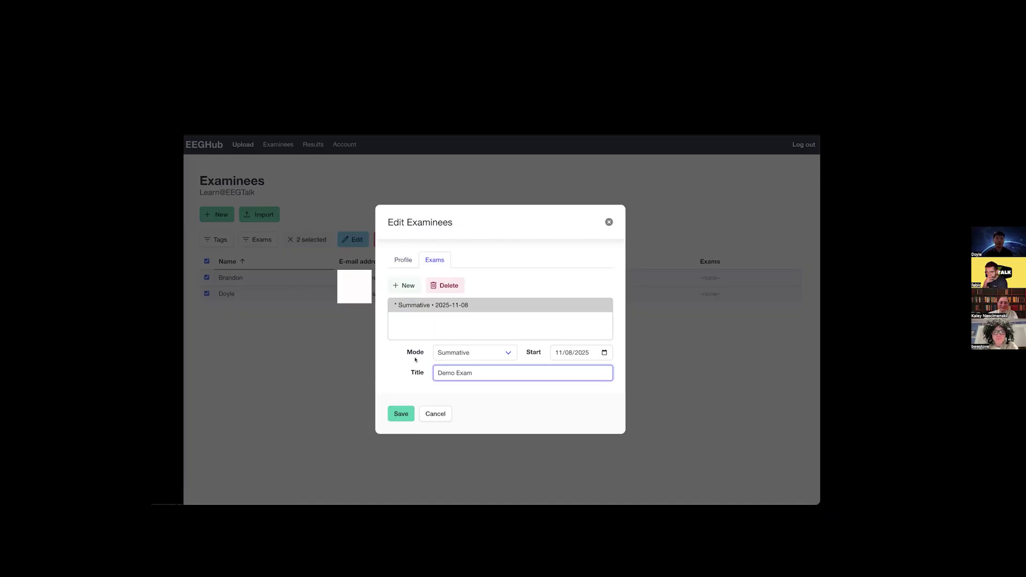
click(400, 414)
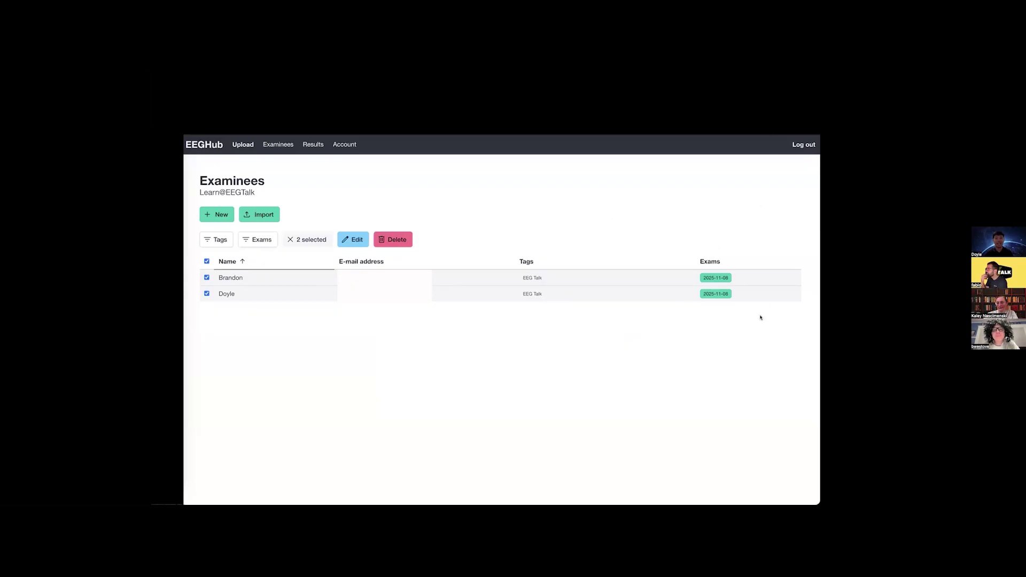
On the Learn@EEGTalk welcome page, submit the e-mail request for an exam link
key(ctrl+Tab)
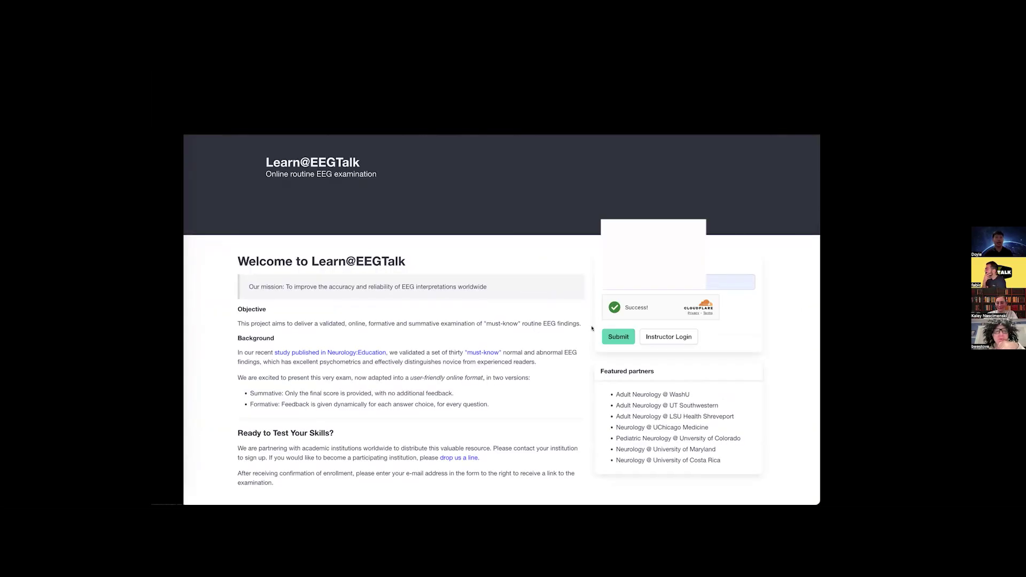
click(612, 336)
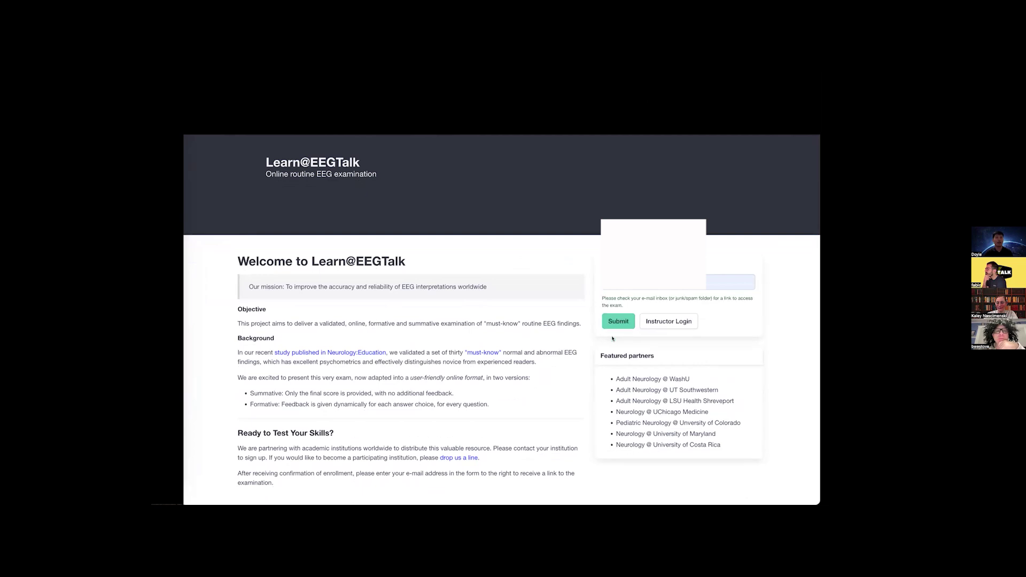
scroll(612, 338, down, 2)
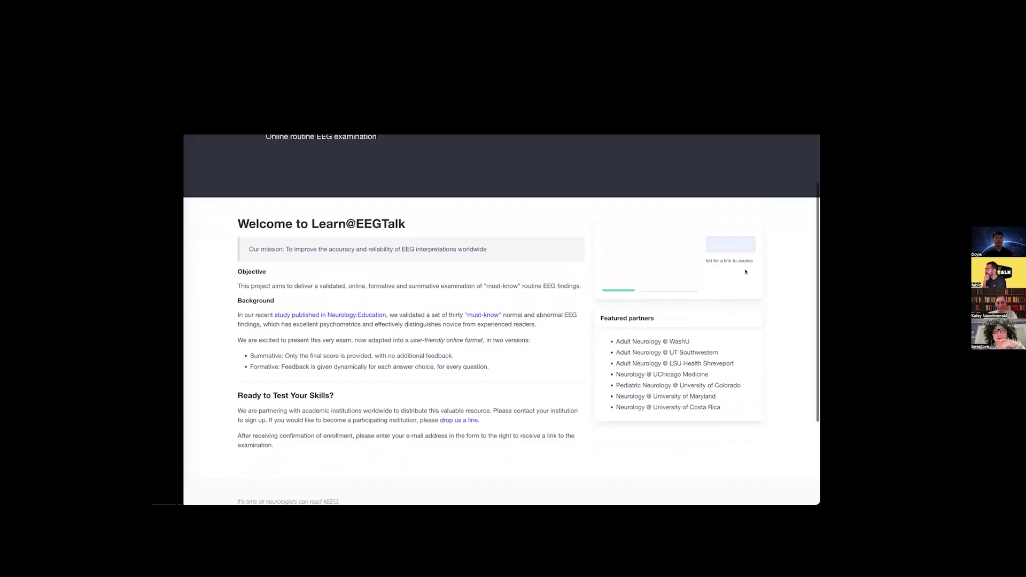
scroll(745, 271, down, 1)
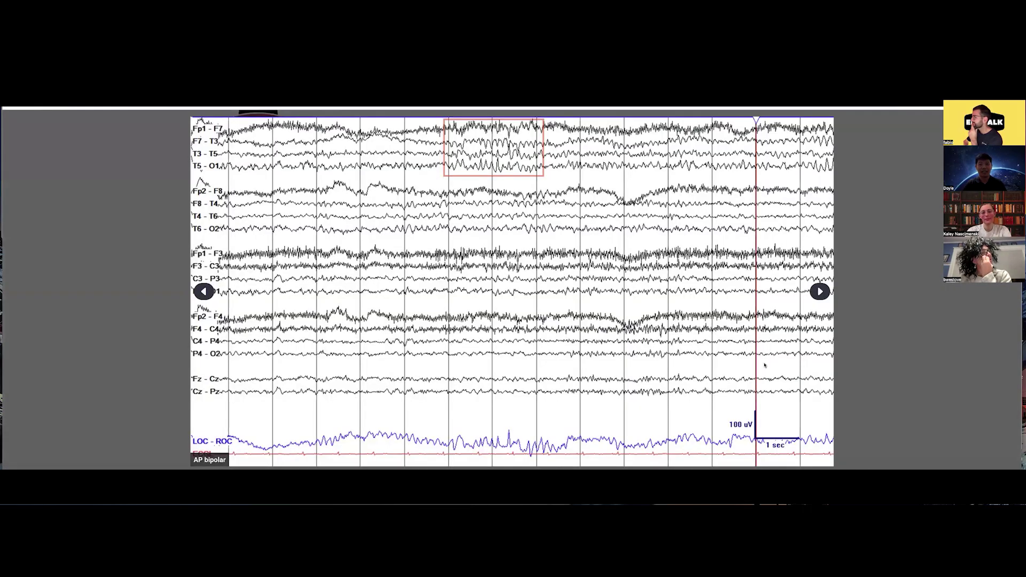
Compare Question #1's EEG enlarged in AP bipolar and common average reference montages, then close it
click(820, 292)
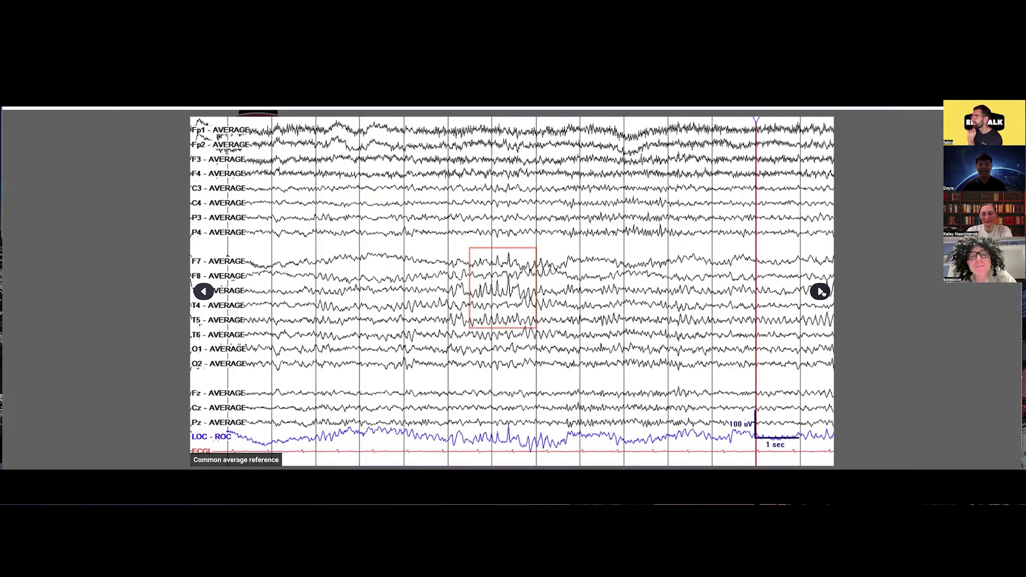
click(858, 279)
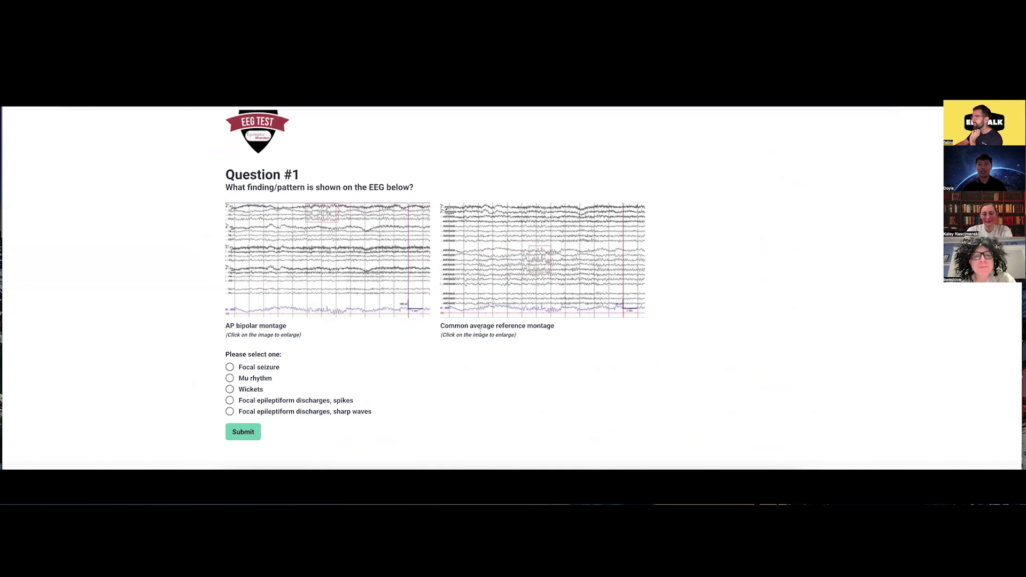
drag(225, 326, 300, 327)
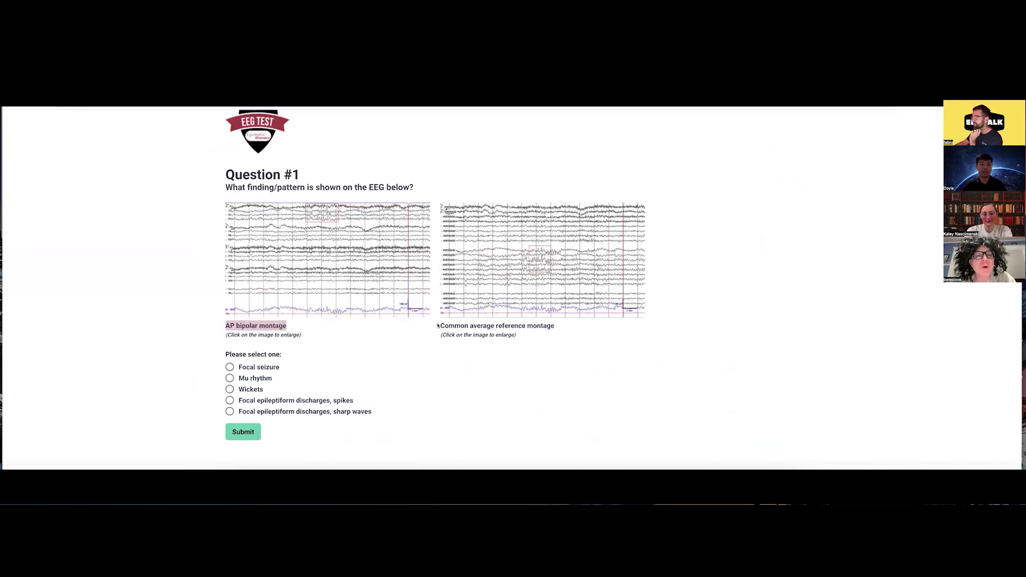
drag(438, 325, 555, 326)
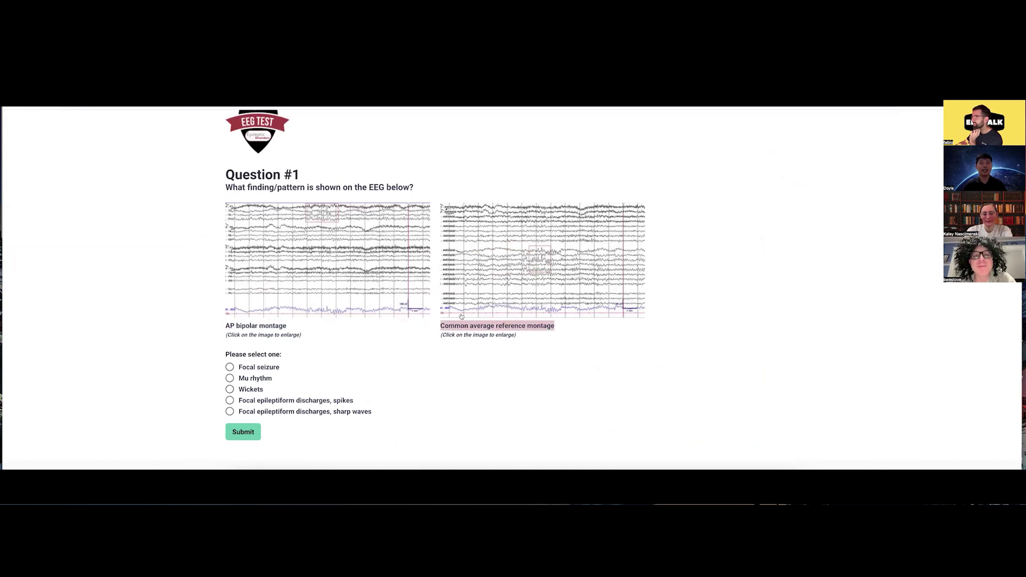
click(373, 276)
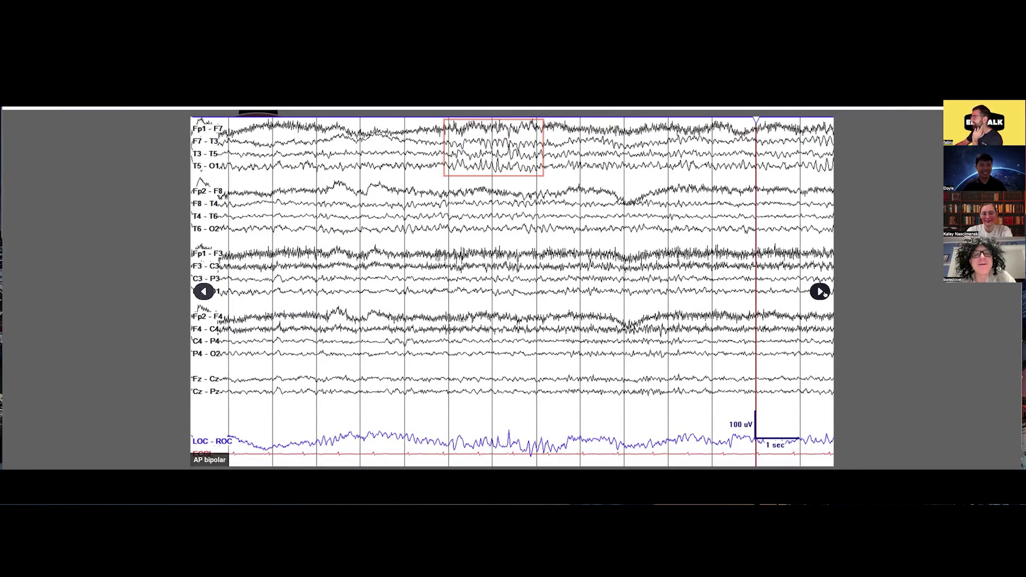
click(822, 292)
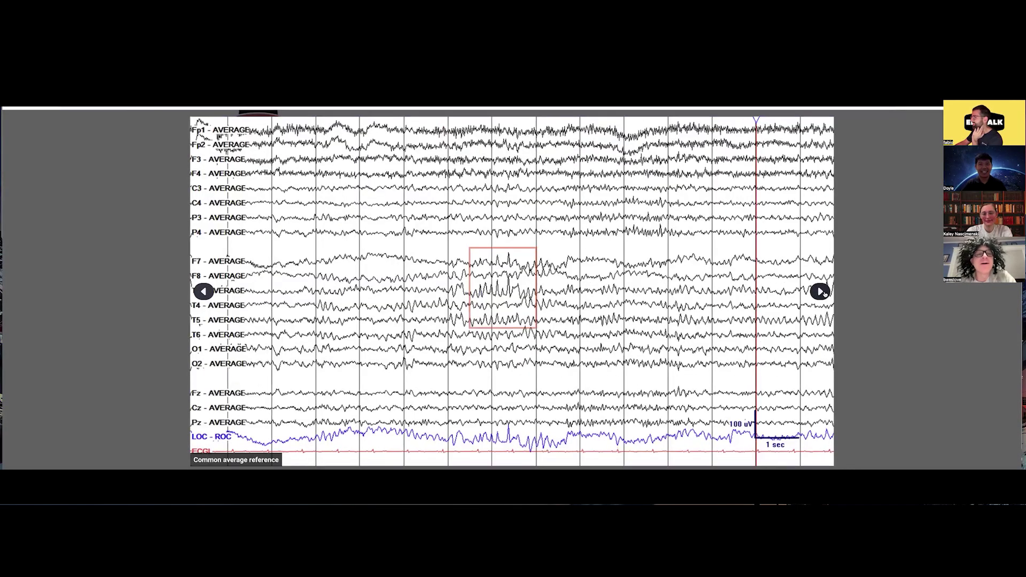
click(856, 291)
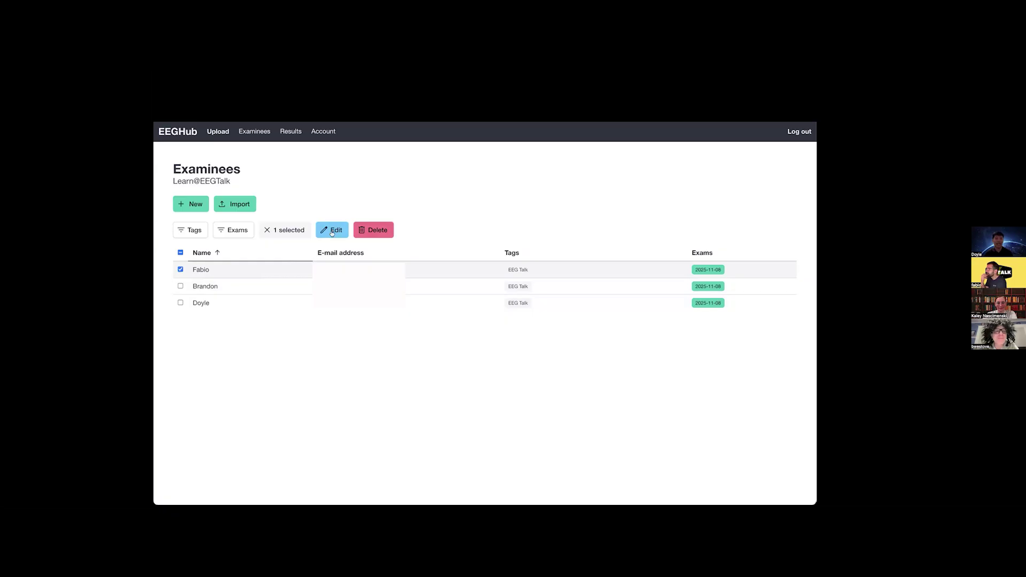
Check the Demo Exam result on Results, reloading to show scores 37%, 38%, 13%, 57%, 43%
click(291, 132)
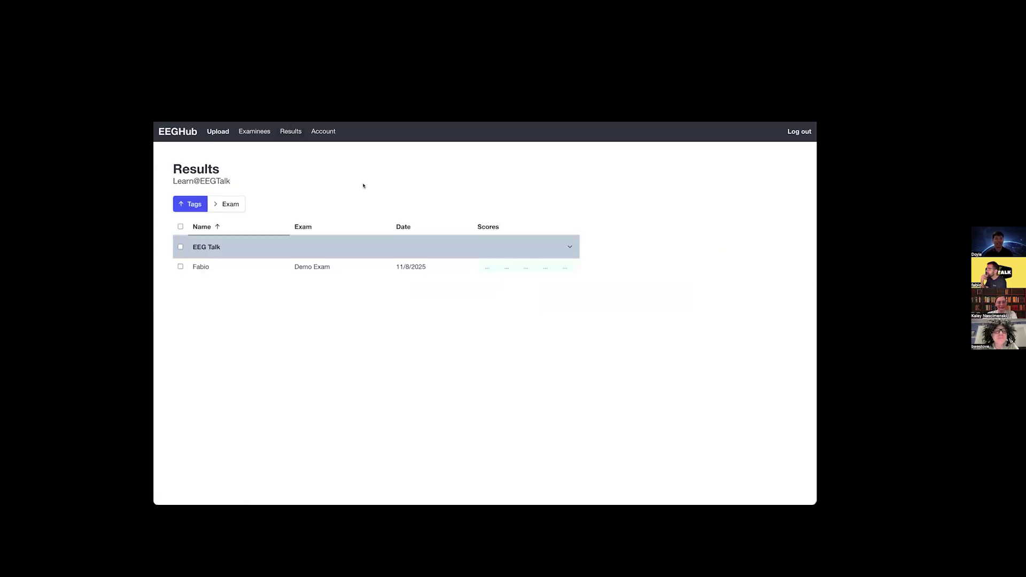
click(274, 269)
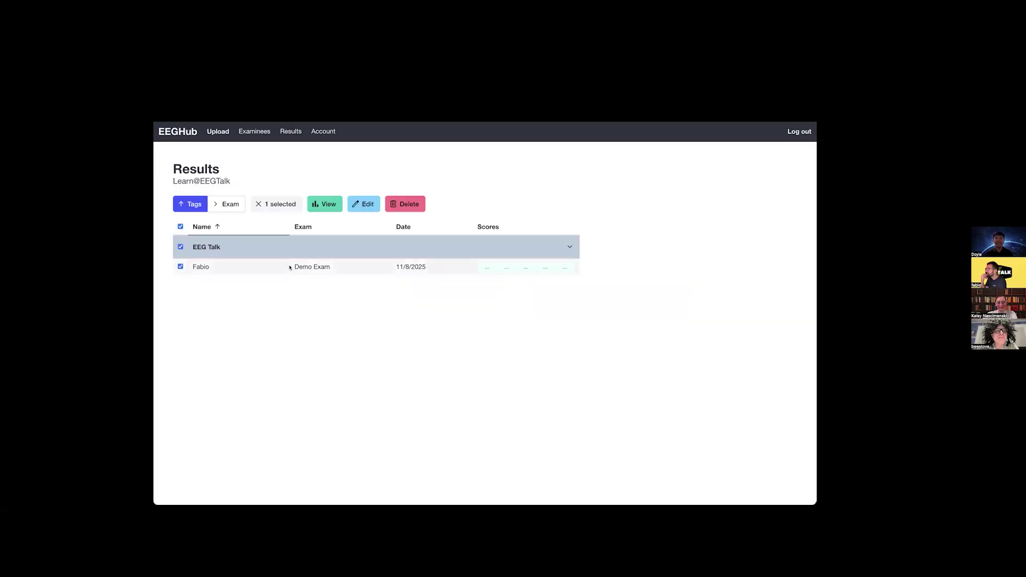
click(260, 271)
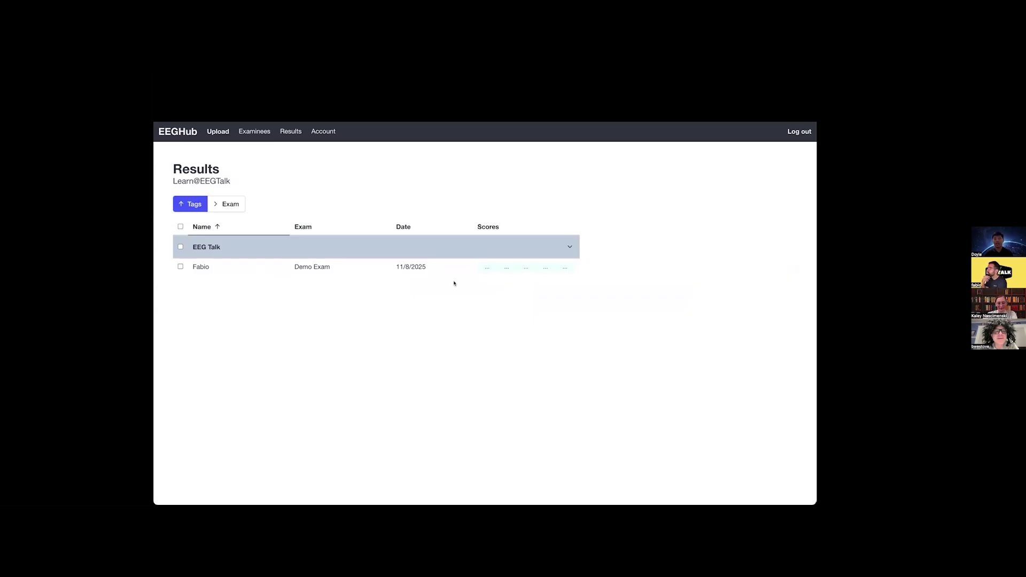
mouse_move(486, 267)
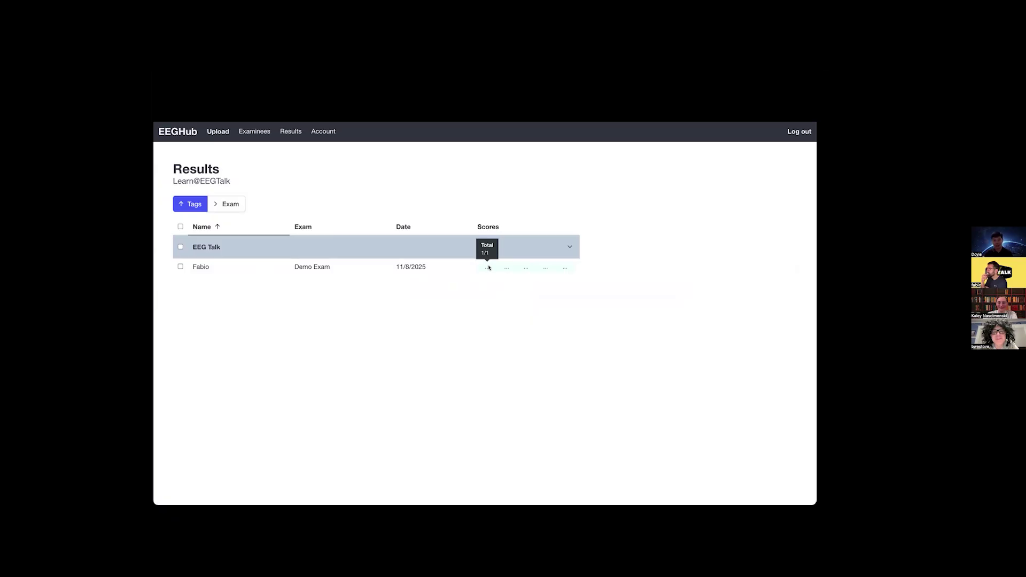
mouse_move(546, 267)
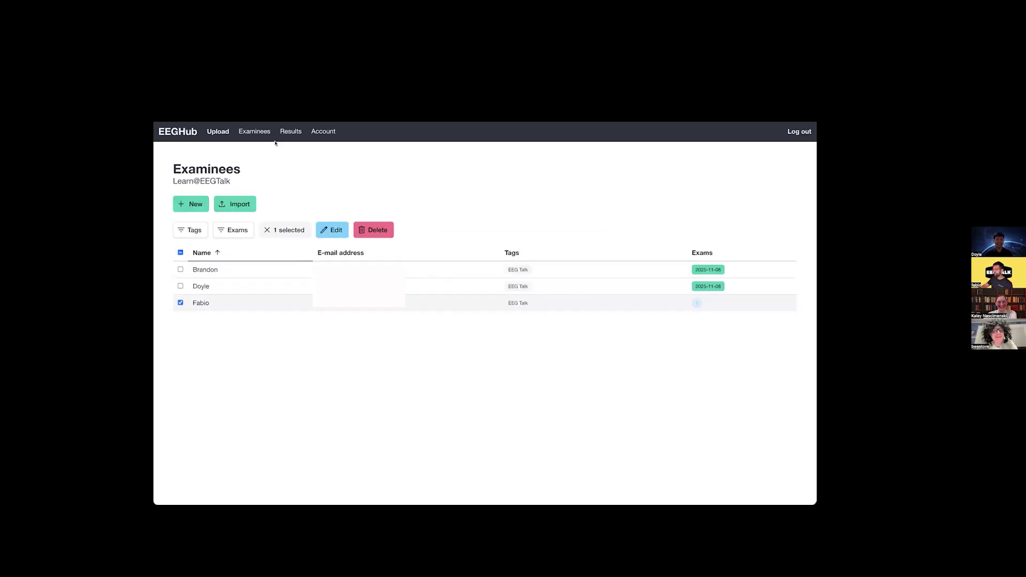
click(291, 131)
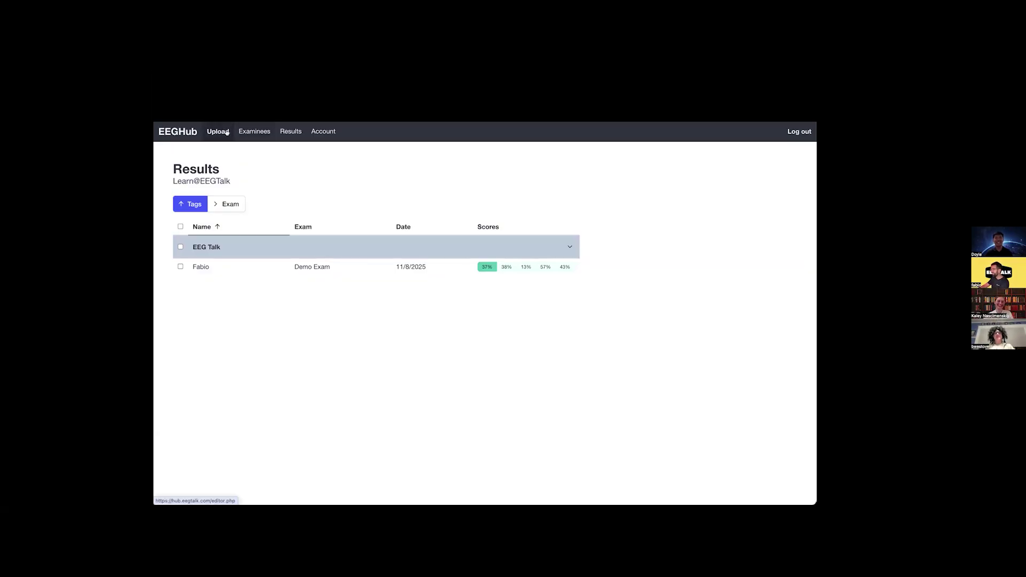
Open the third examinee's edit window and add a new Formative exam dated 2025-11-08
click(246, 132)
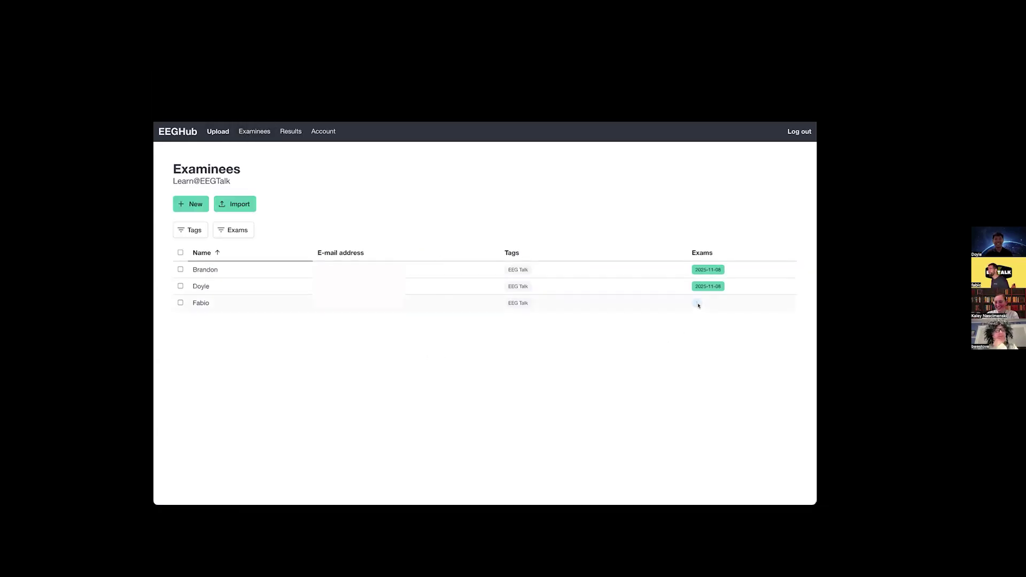
double_click(208, 303)
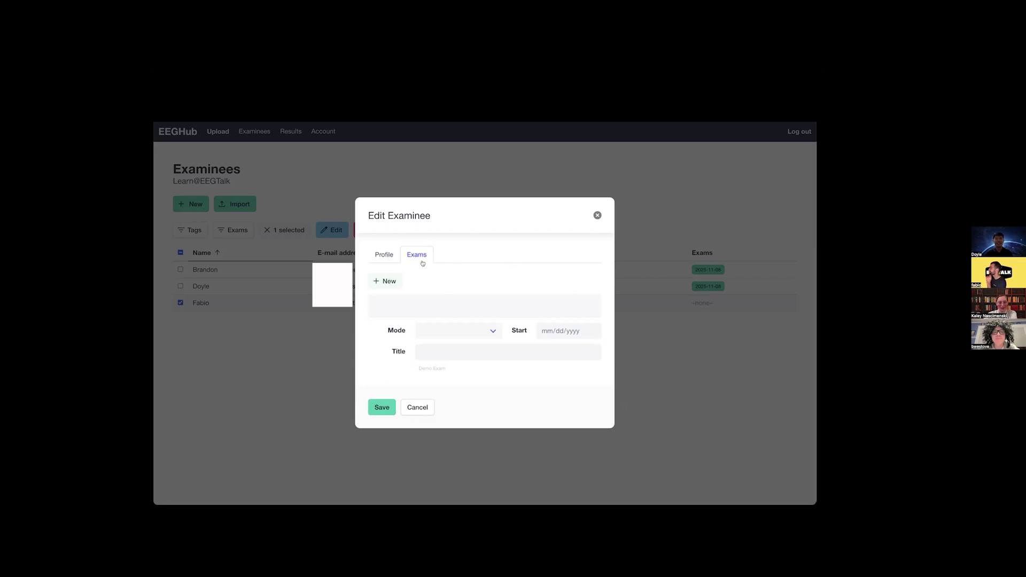
click(341, 310)
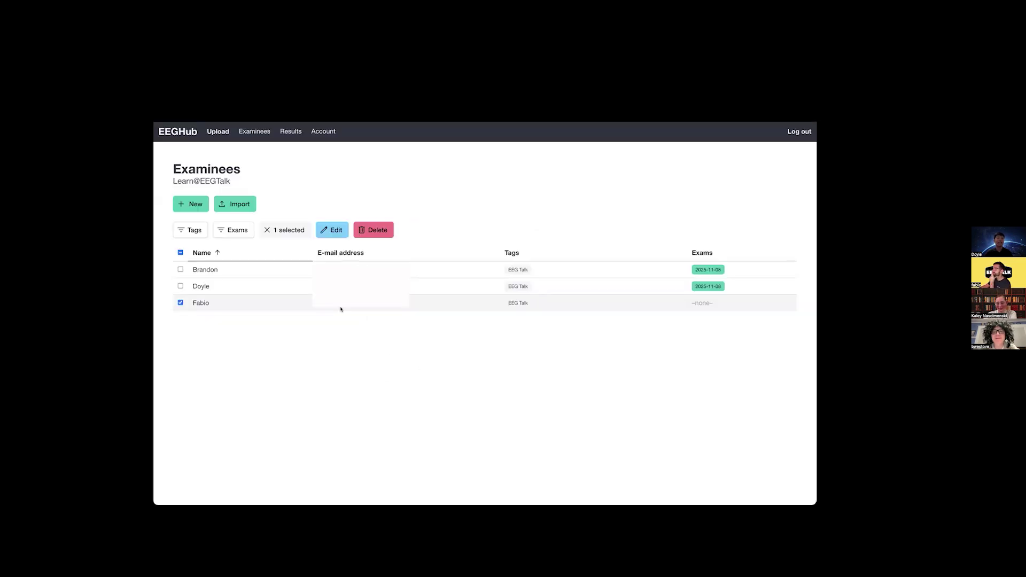
click(332, 229)
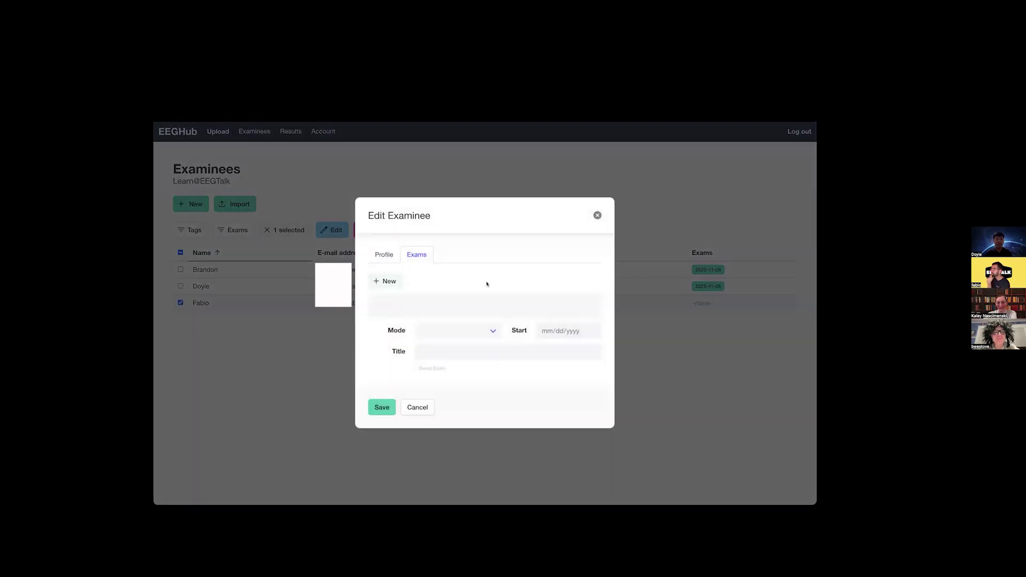
click(395, 281)
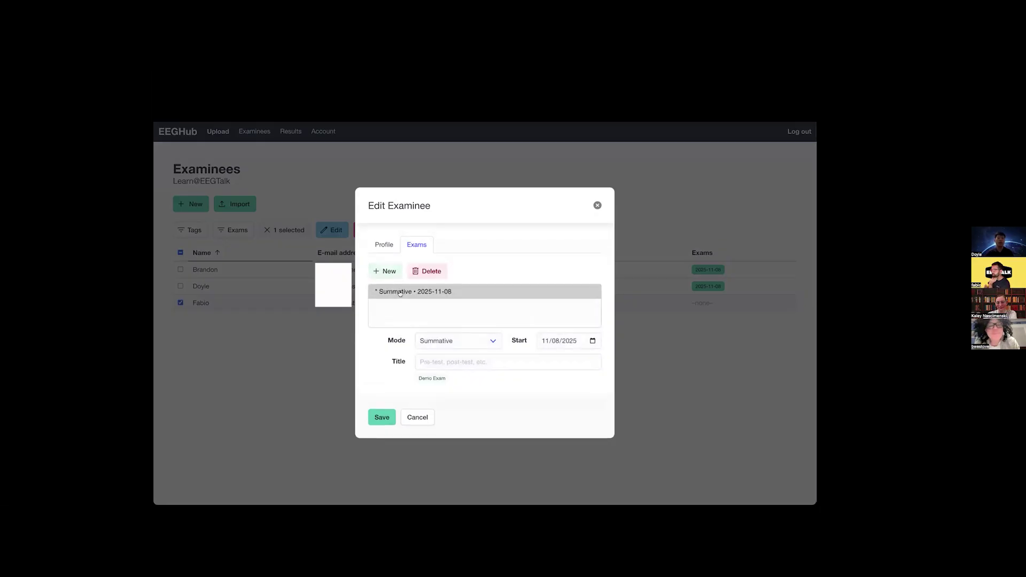
click(464, 344)
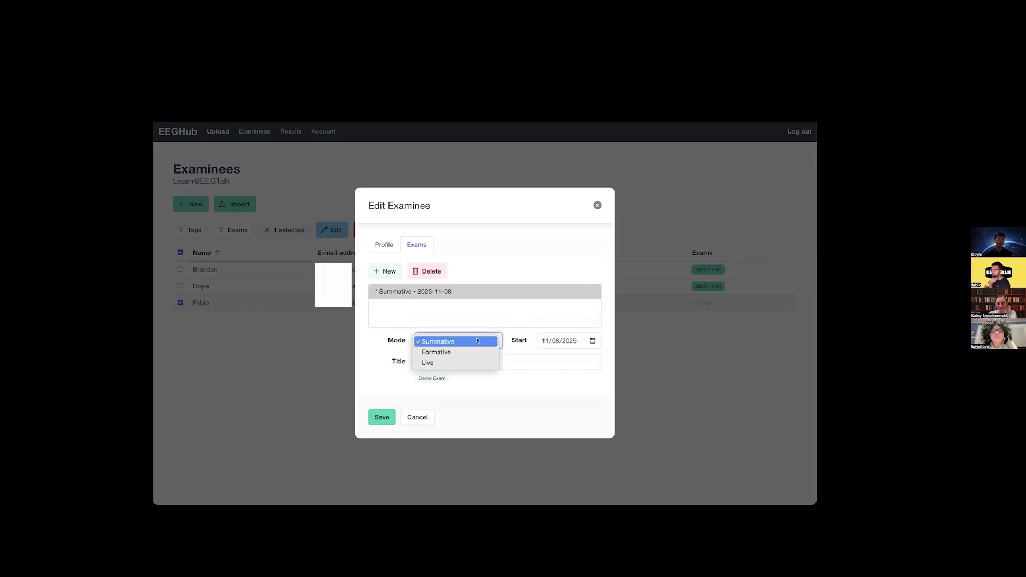
click(476, 353)
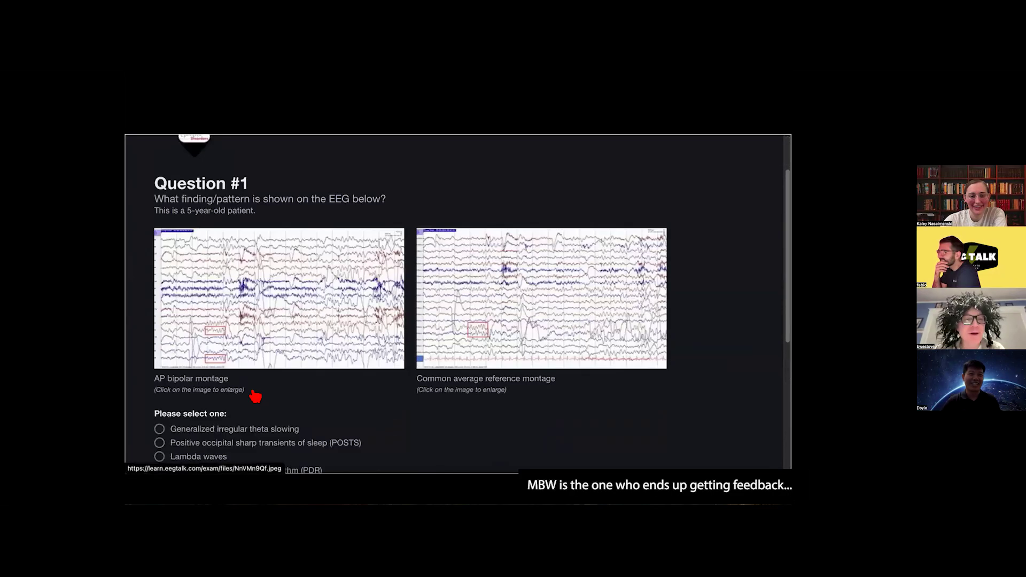
Answer Question #1 with Lambda waves, check it, and review the Incorrect feedback and EEG images
scroll(257, 395, down, 1)
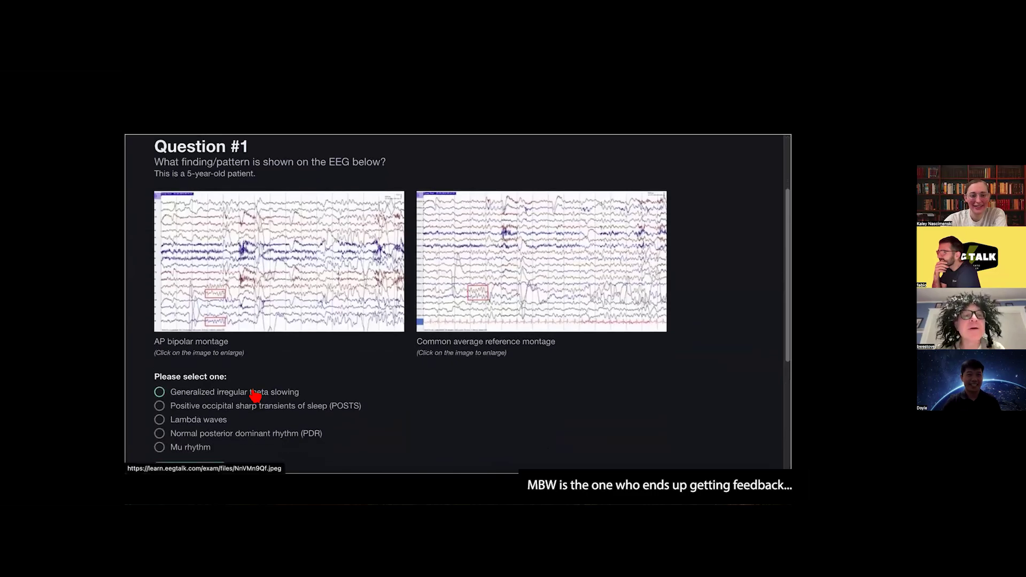
click(193, 419)
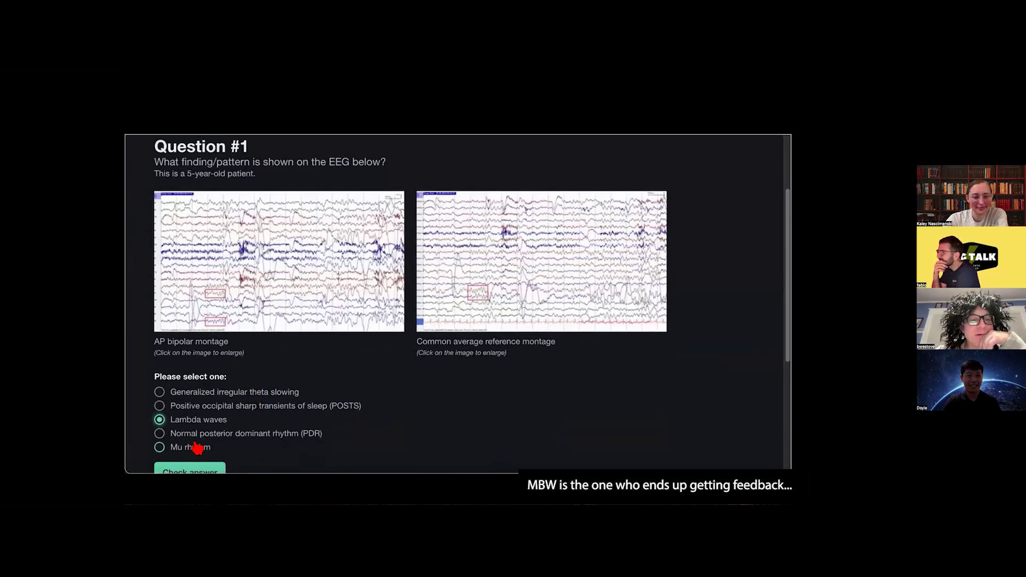
scroll(197, 449, down, 1)
click(192, 430)
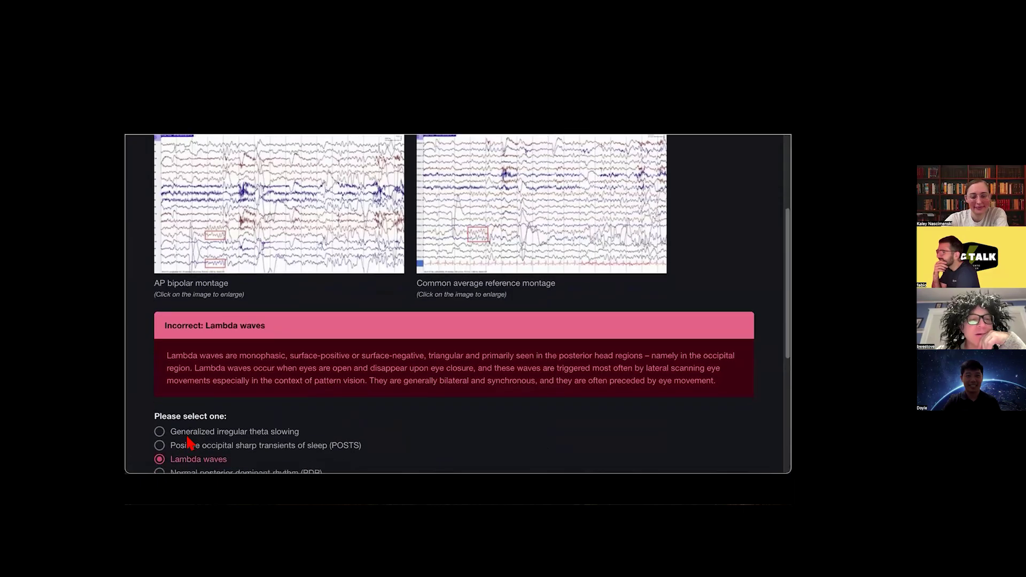
scroll(188, 442, down, 1)
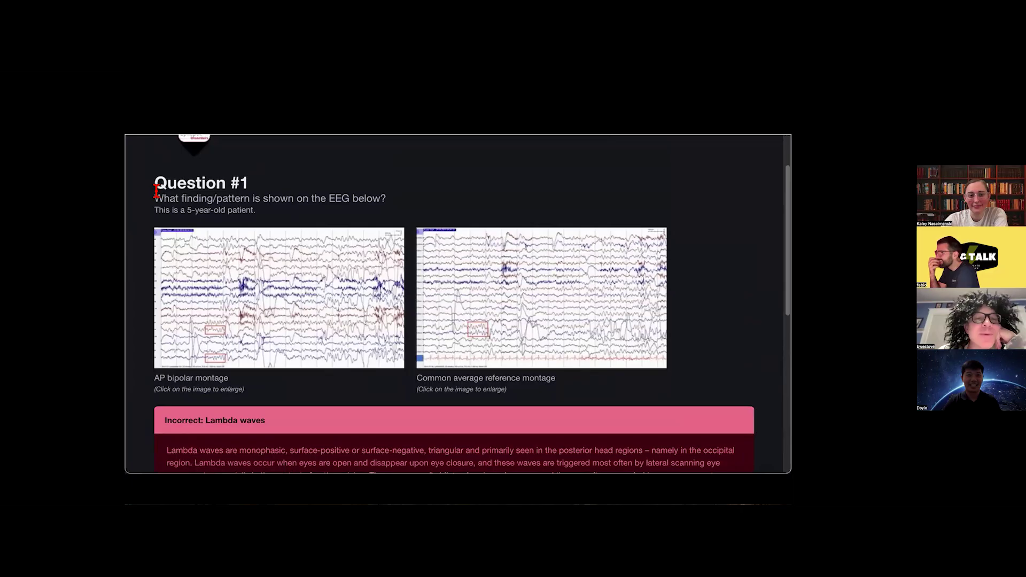
scroll(170, 289, up, 3)
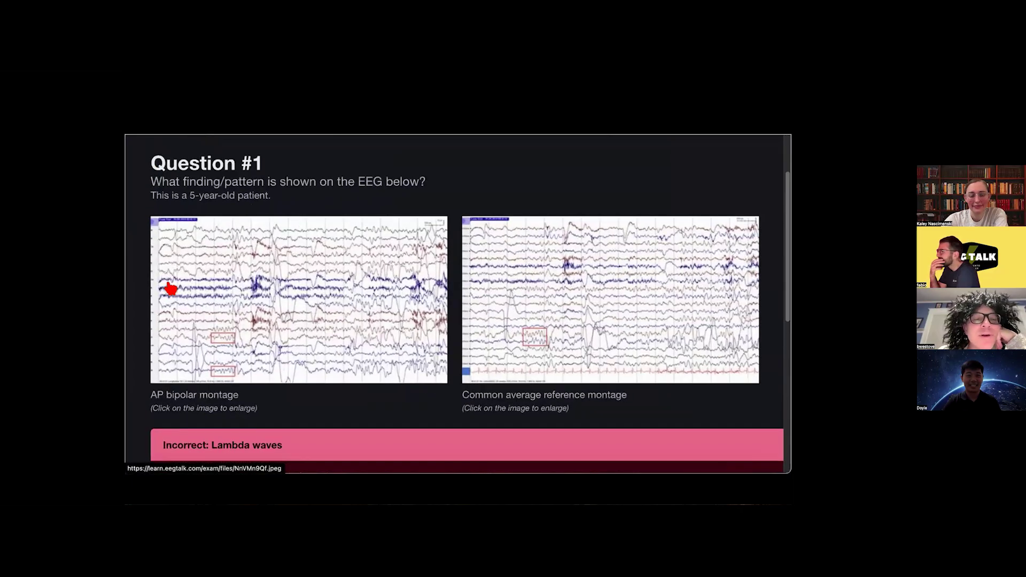
scroll(240, 390, down, 2)
scroll(232, 361, left, 1)
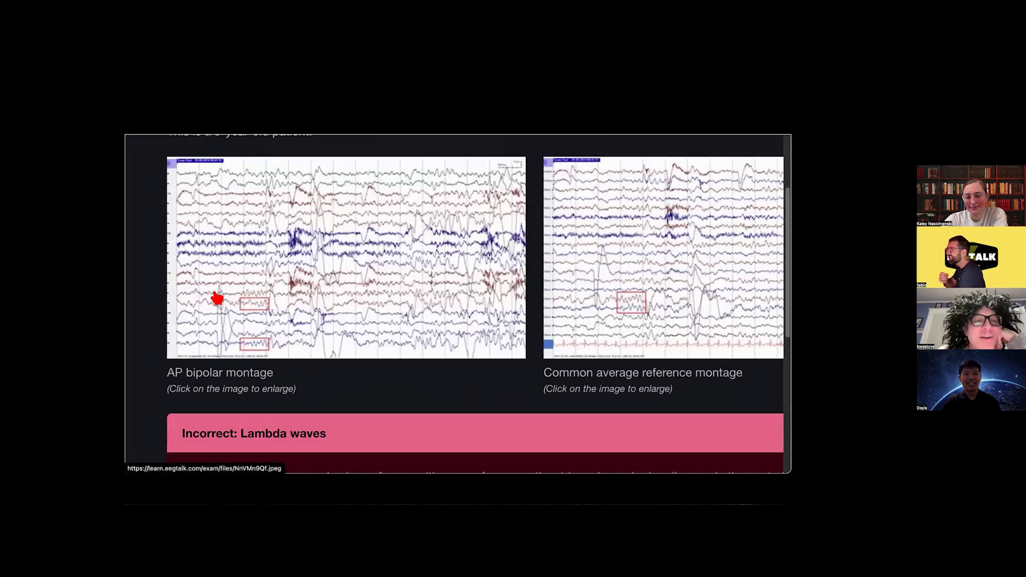
scroll(271, 347, down, 5)
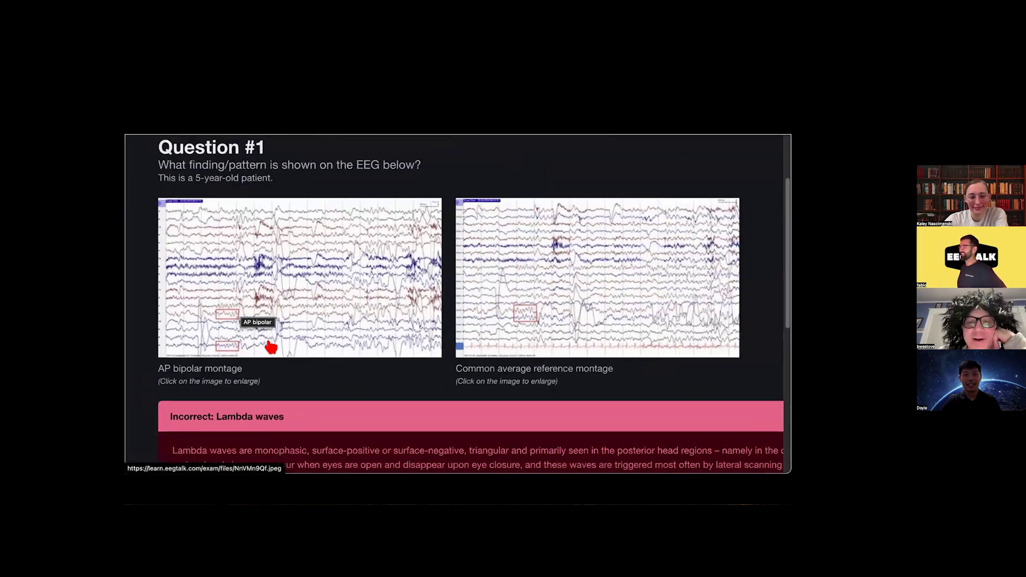
scroll(269, 345, down, 2)
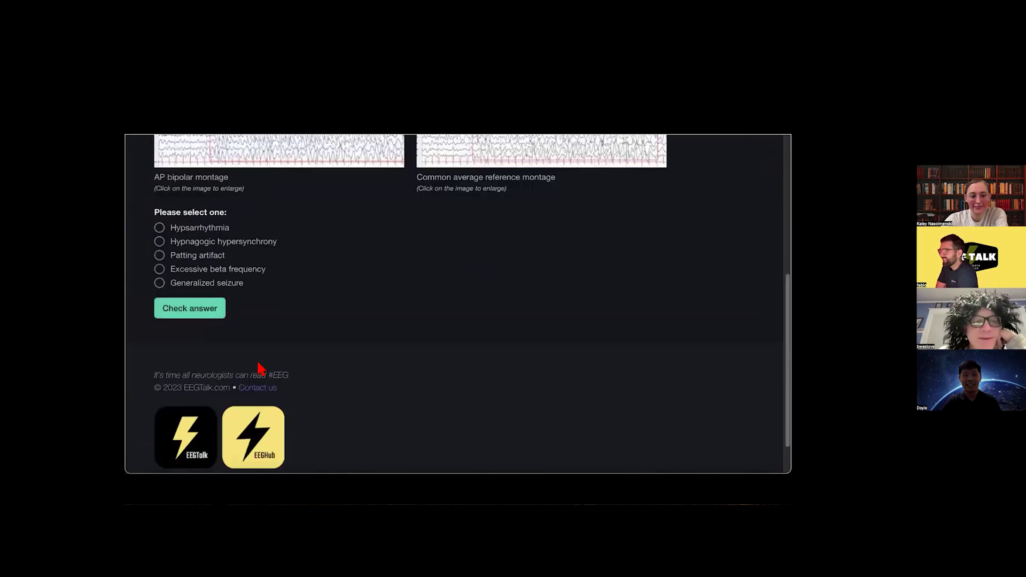
Answer the 6-year-old patient's EEG question with Hypnagogic hypersynchrony and check it
scroll(259, 367, up, 4)
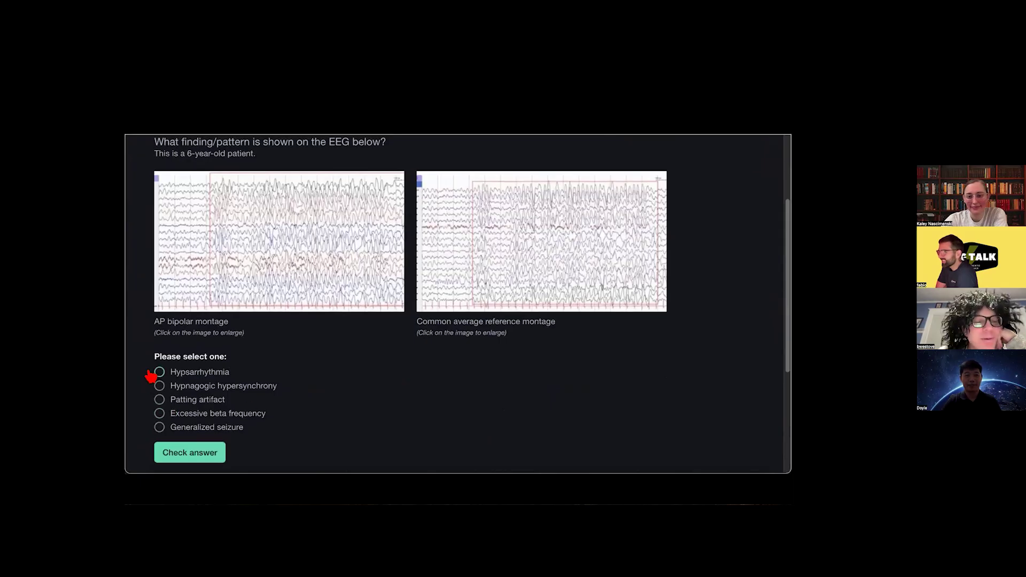
click(158, 385)
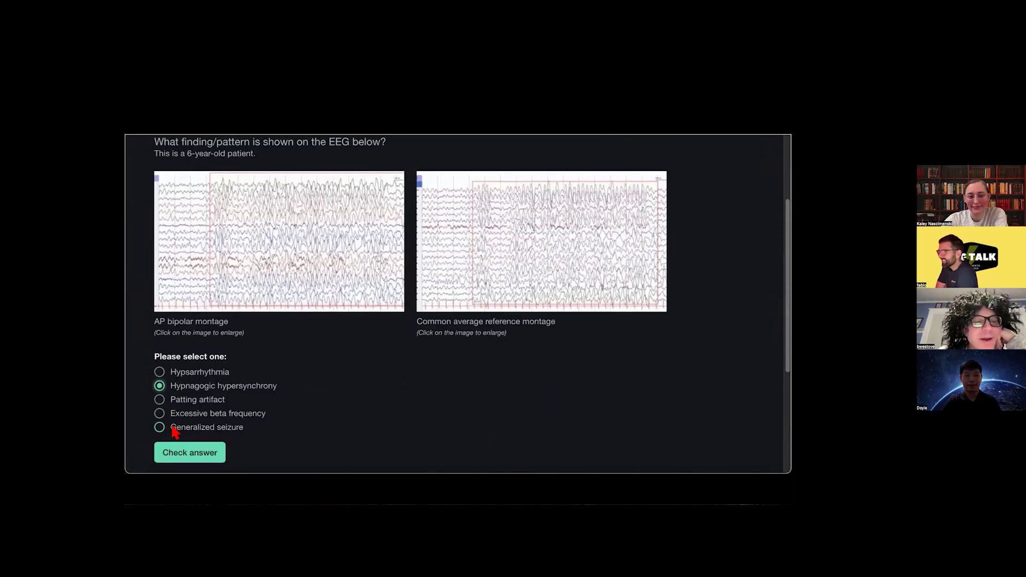
click(190, 452)
Look over the Exams filter, then bring up the Results page listing Demo Exam results
scroll(282, 410, down, 5)
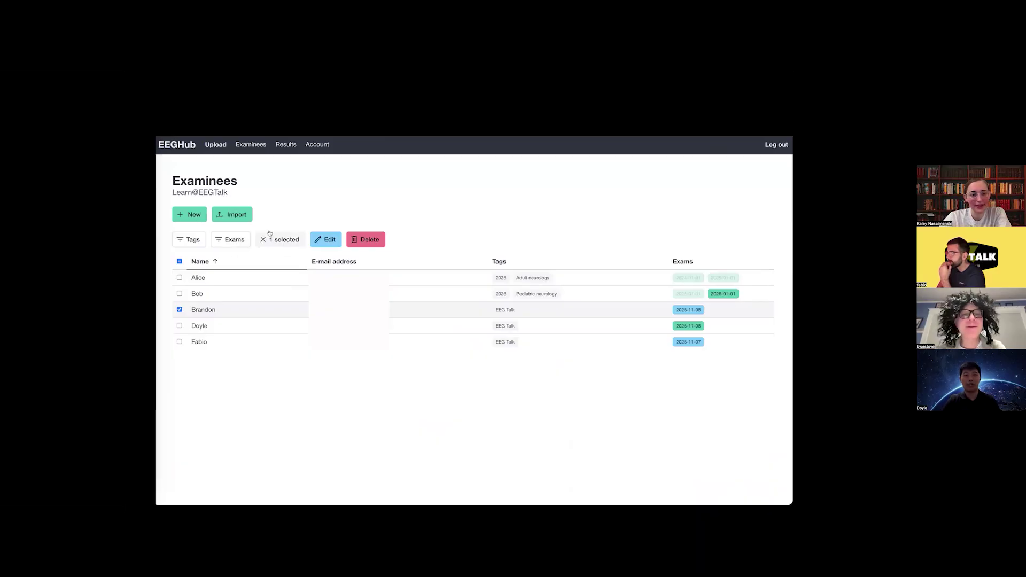
click(234, 240)
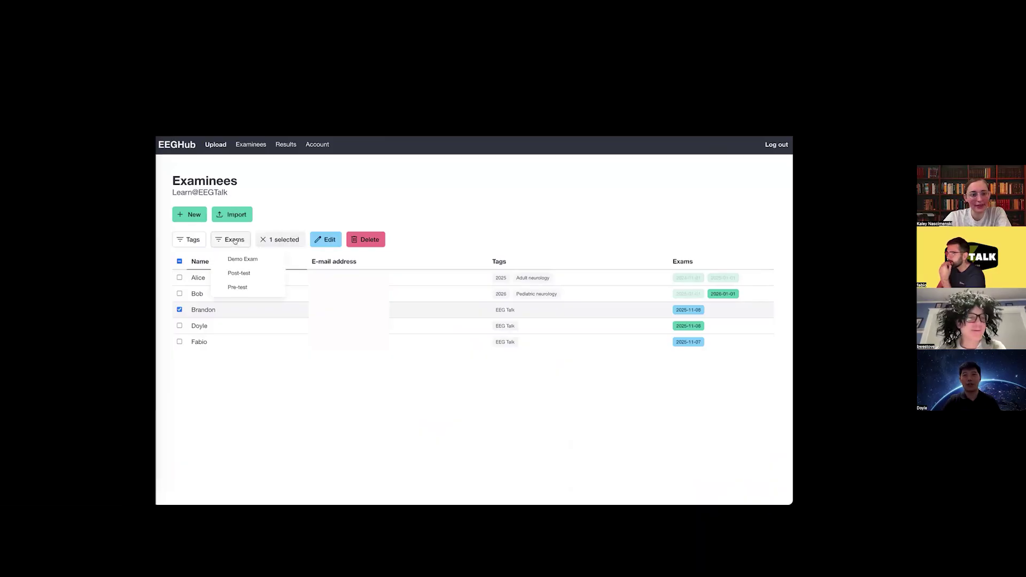
click(286, 145)
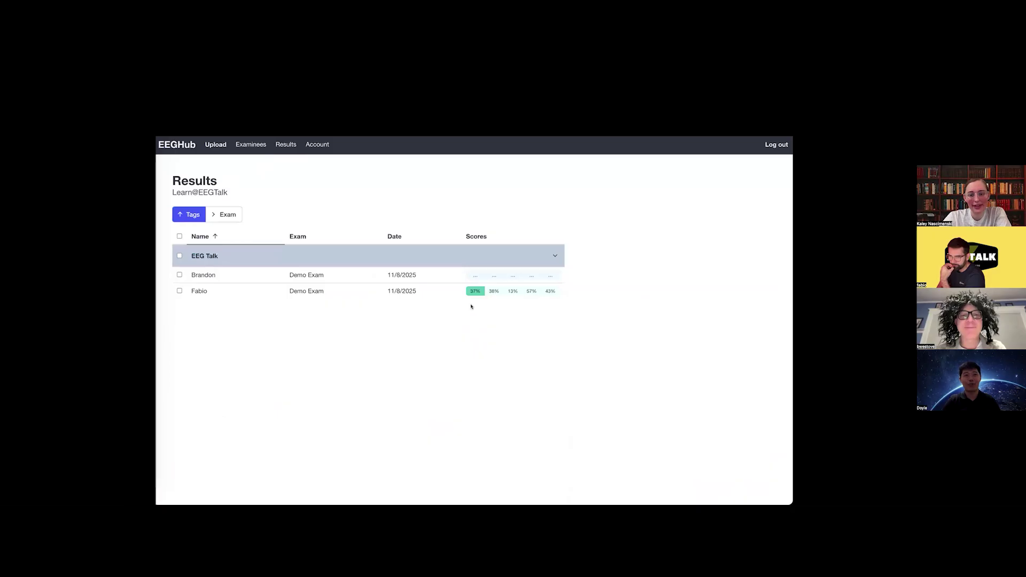
mouse_move(473, 276)
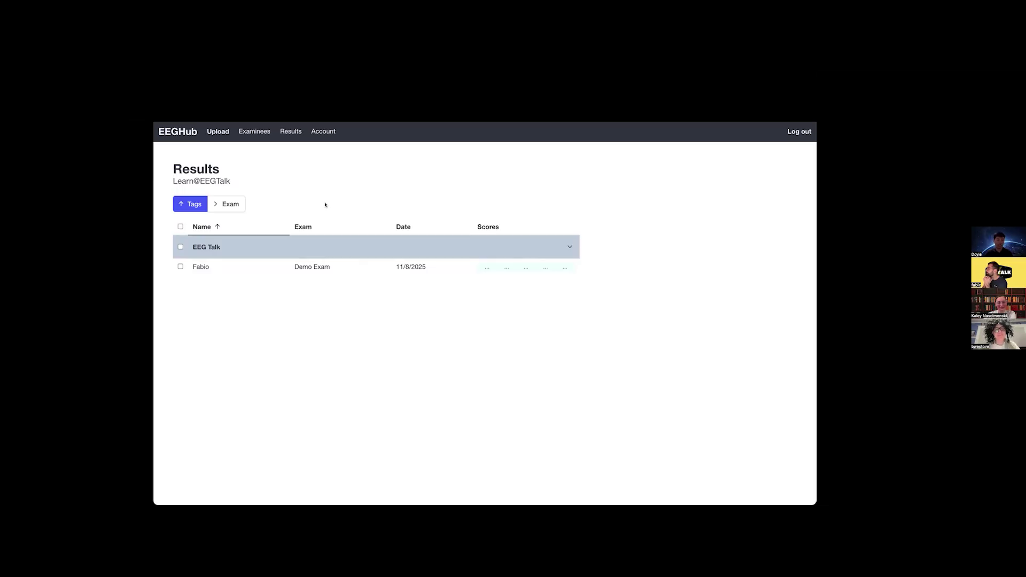
Open the exam assignments of the last examinee, the one with no exam
click(263, 132)
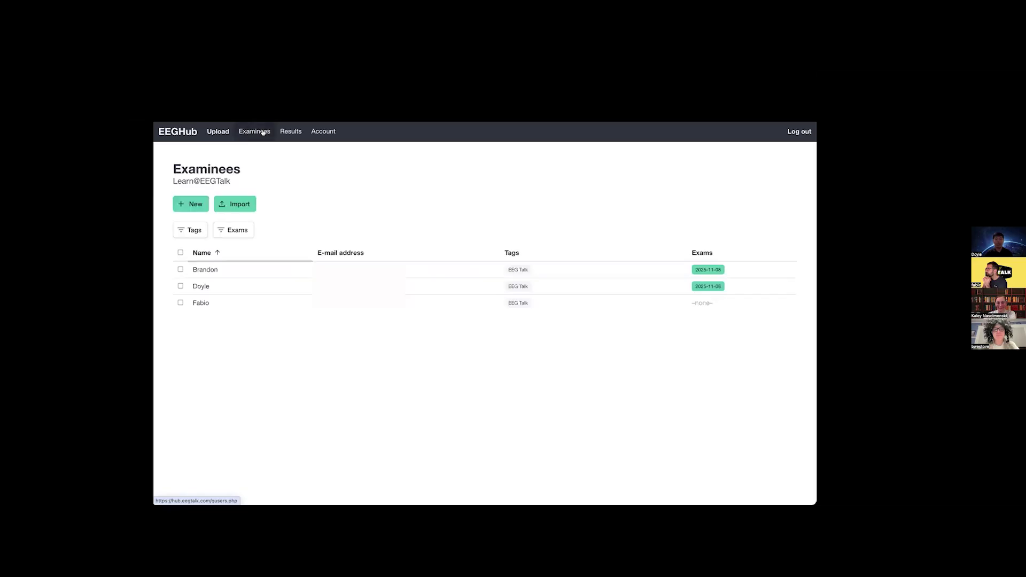
click(181, 303)
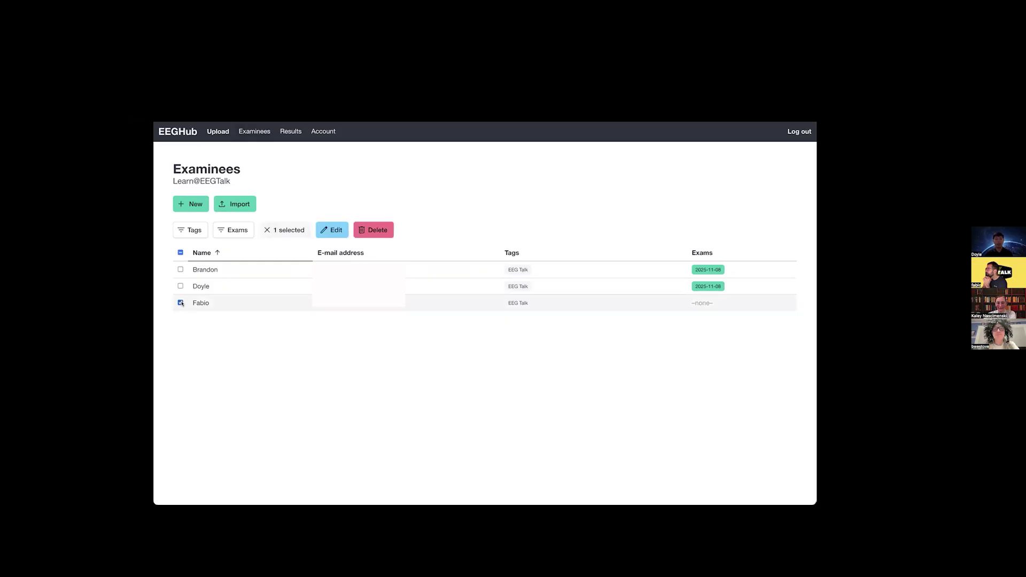
click(331, 230)
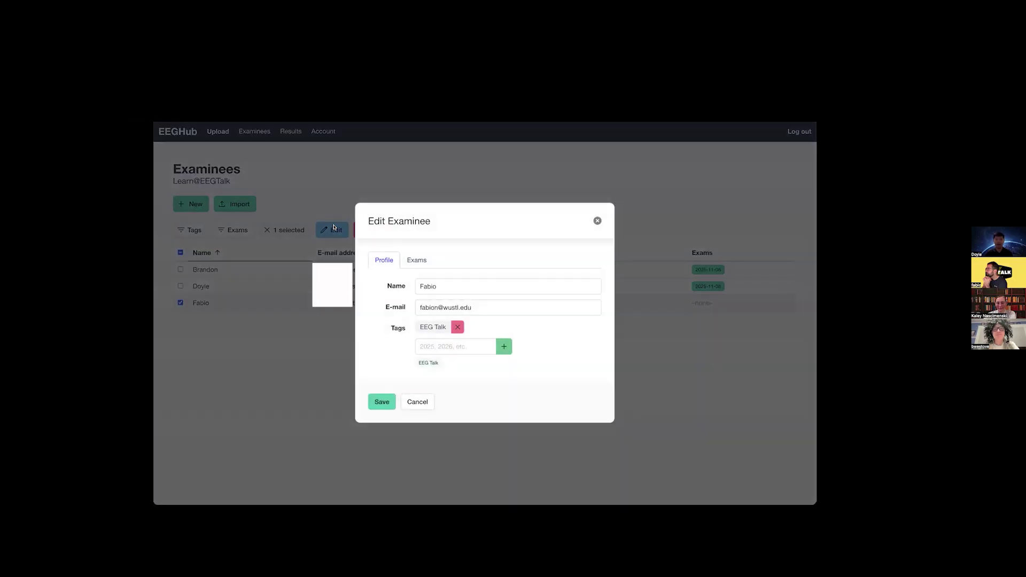
click(412, 258)
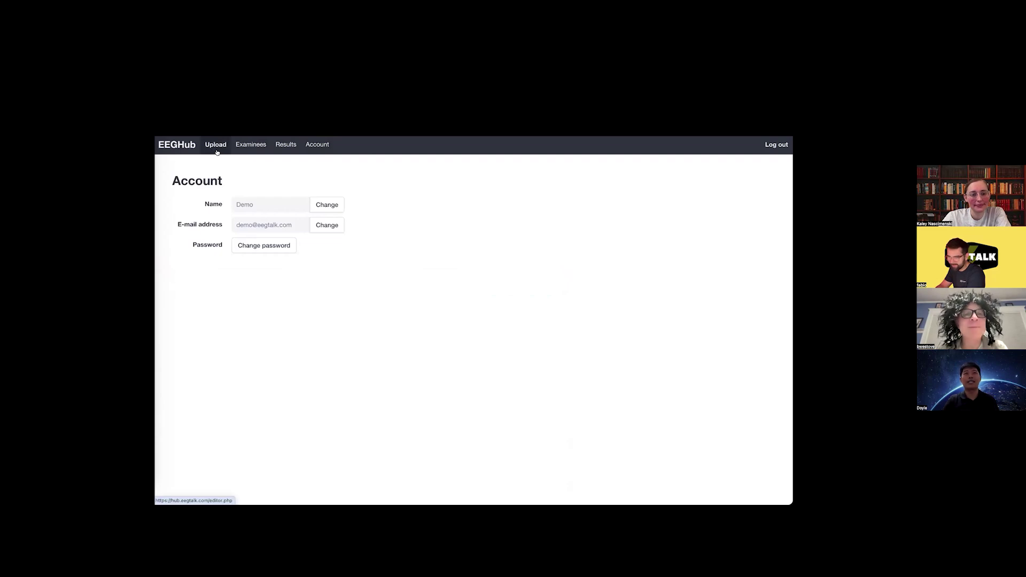
Return to the Examinees list showing all five examinees
click(244, 152)
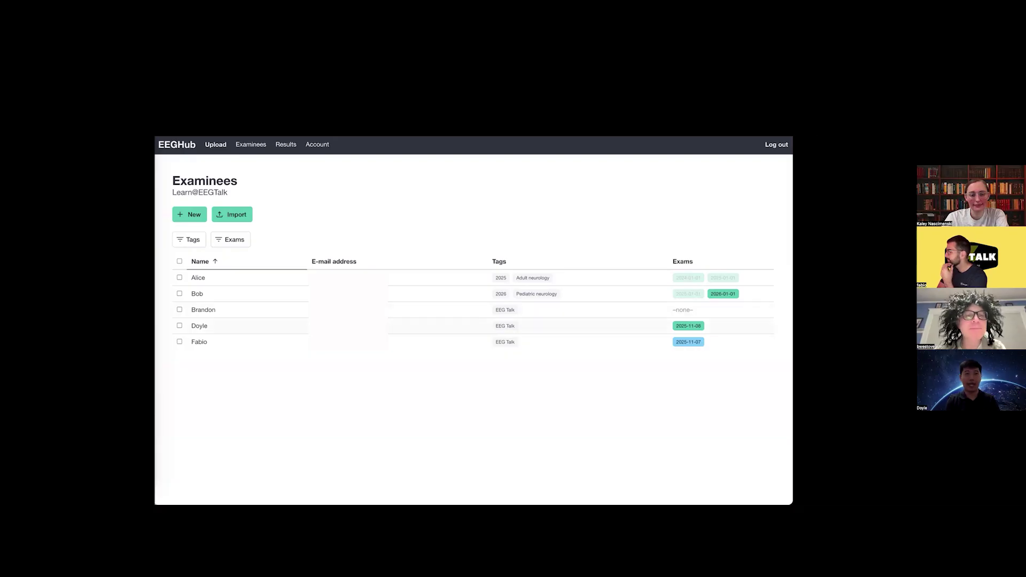
Switch the 2025-11-08 examinee's Demo Exam from Summative to Live mode and save it
click(179, 325)
click(330, 238)
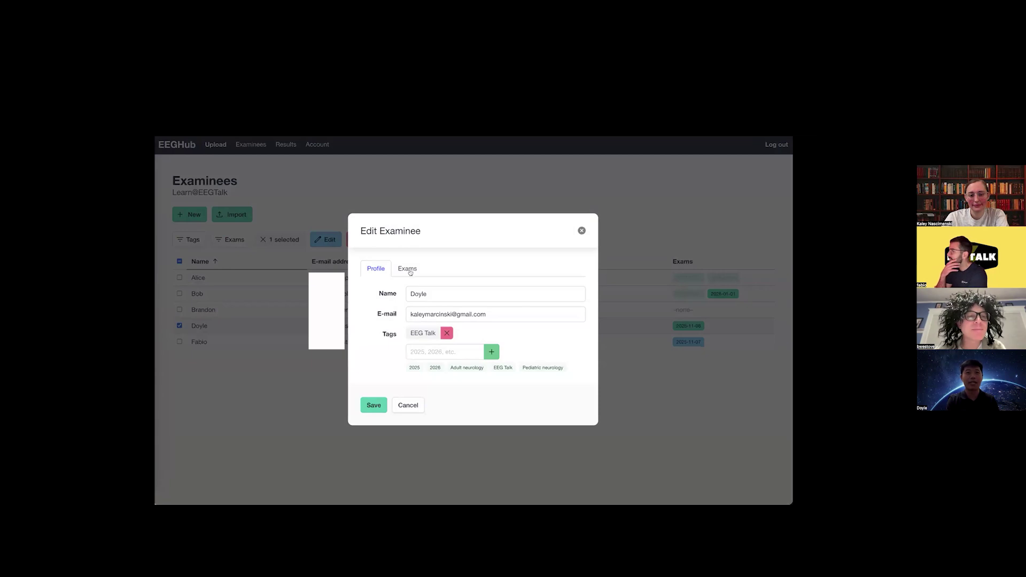
click(407, 269)
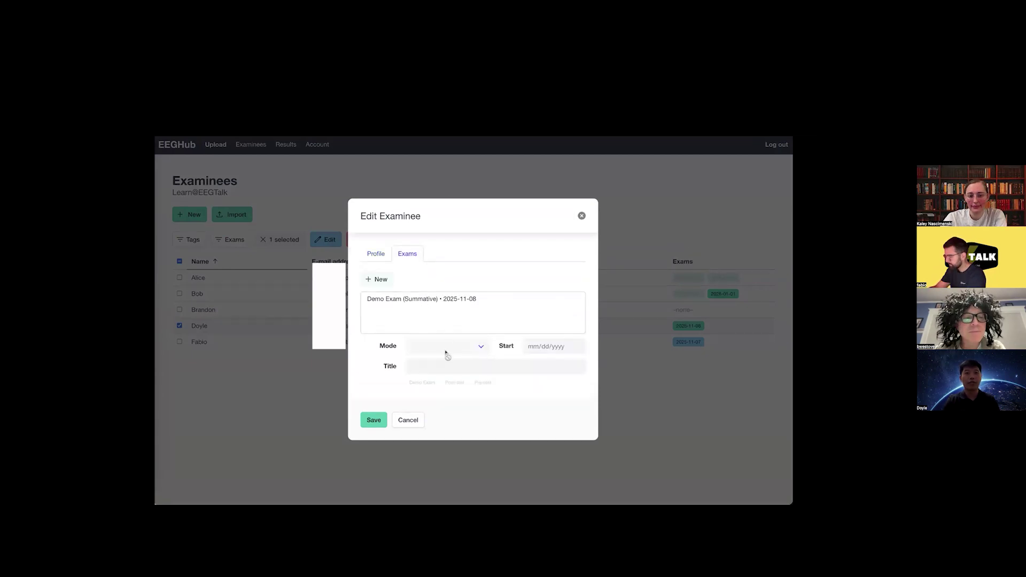
click(437, 303)
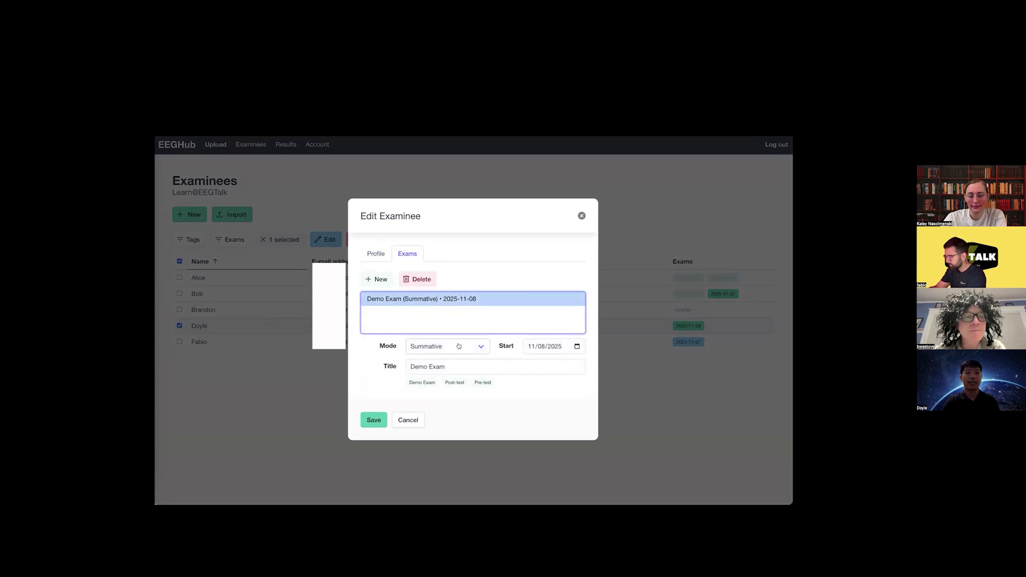
click(458, 347)
click(447, 369)
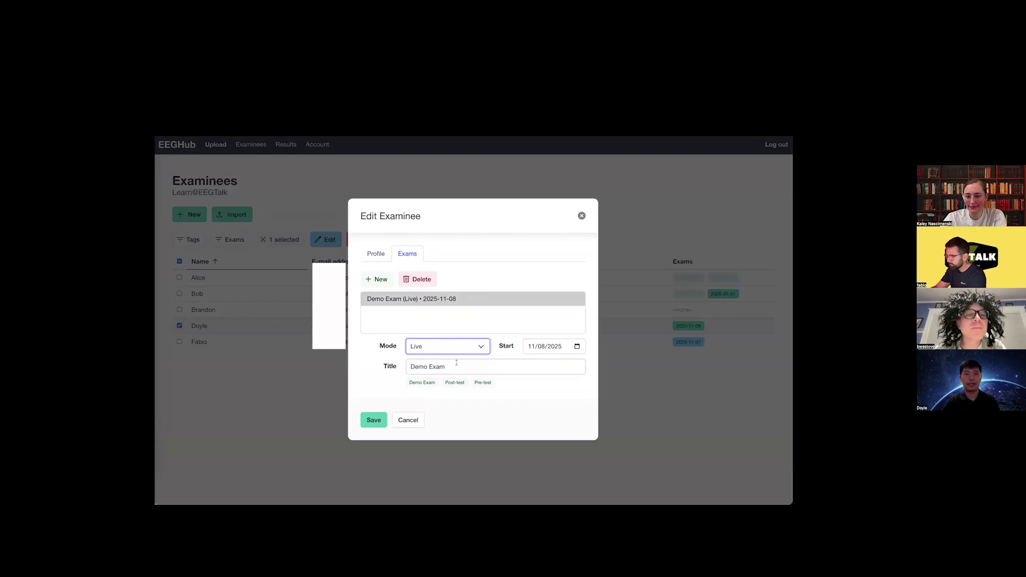
click(374, 420)
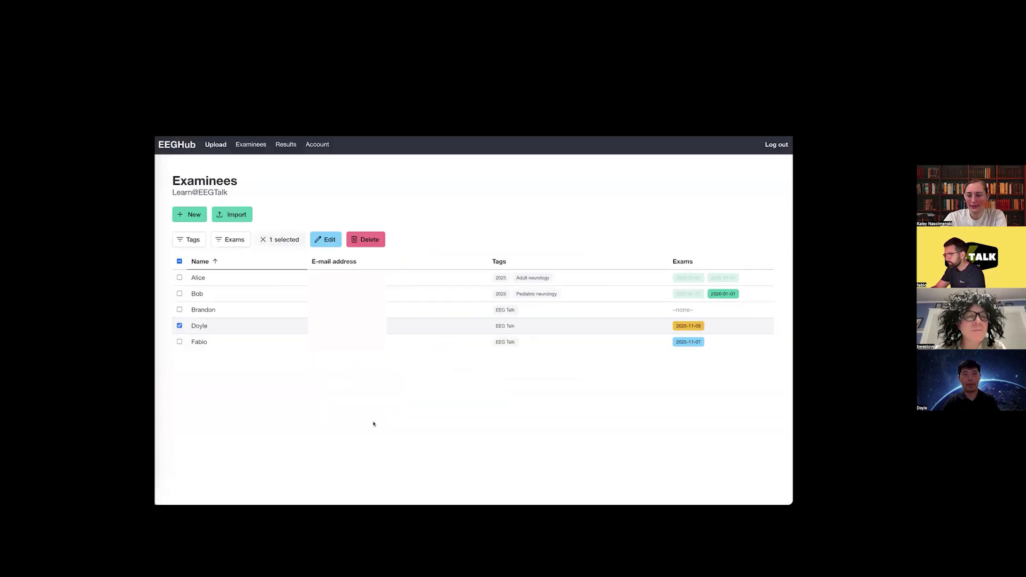
Agree to the Demo Exam introduction to begin at Question #1
mouse_move(695, 326)
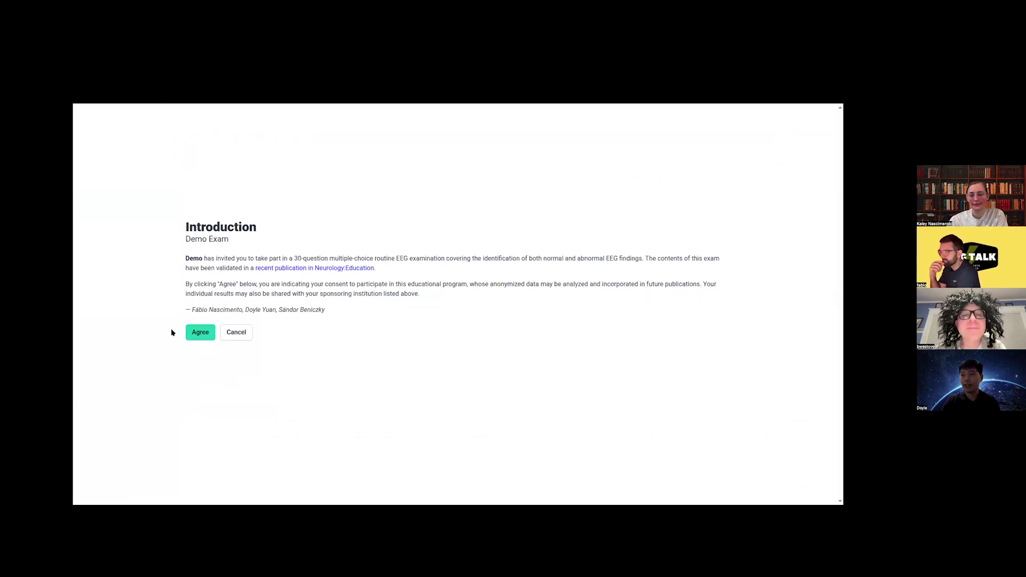
click(201, 333)
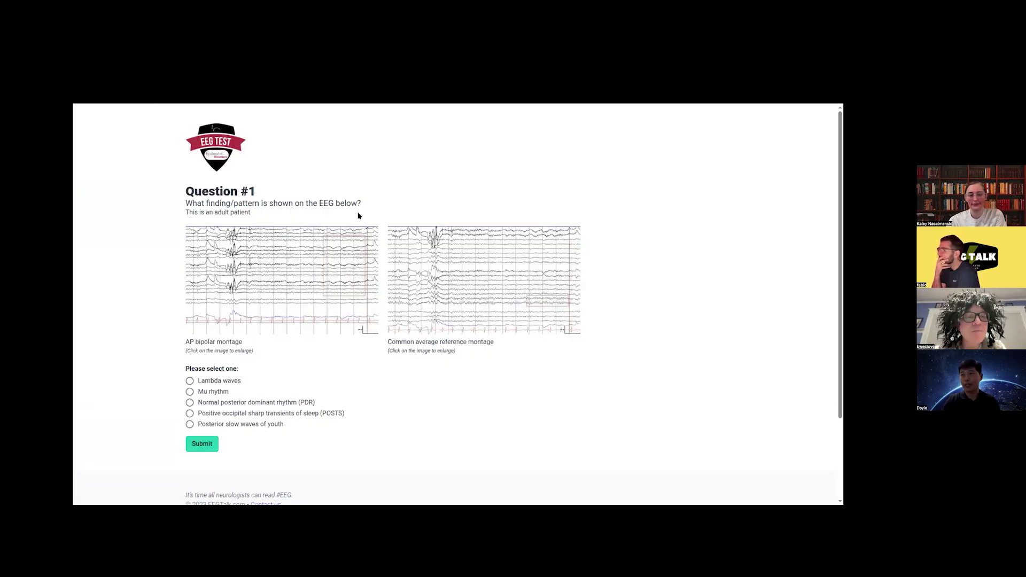
Inspect the enlarged AP bipolar EEG for Question #1, then submit the answer
click(350, 268)
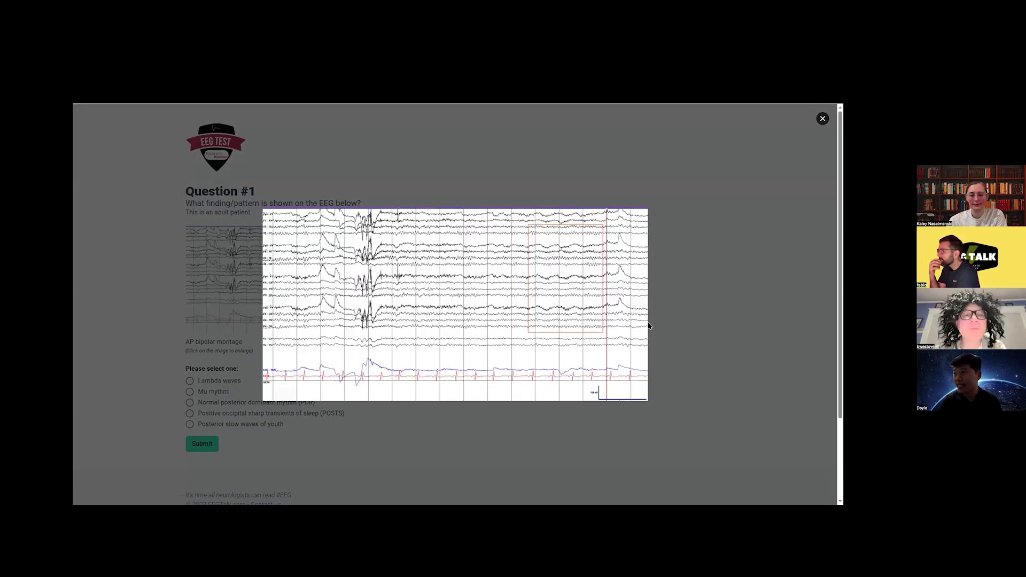
click(687, 279)
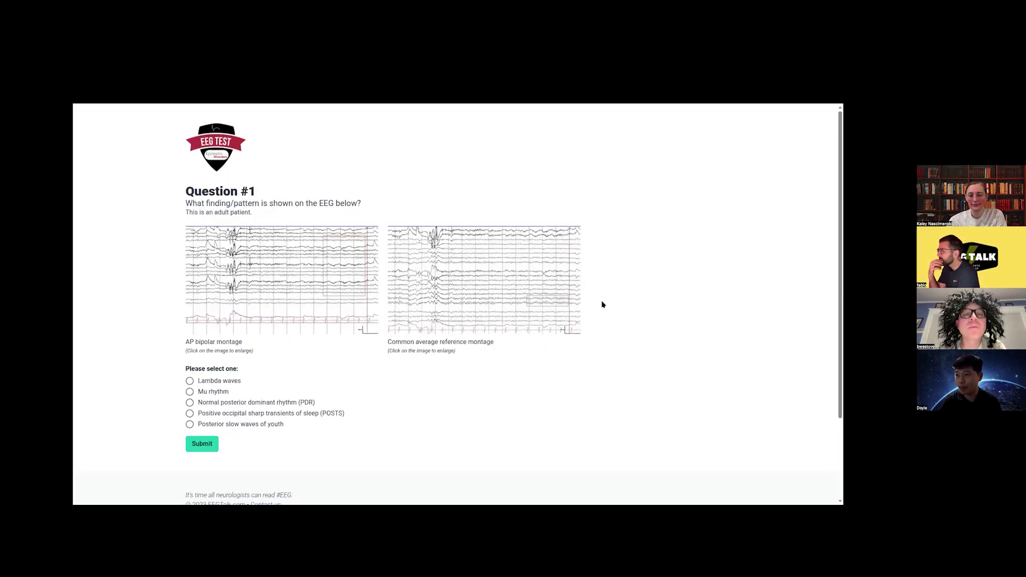
click(206, 446)
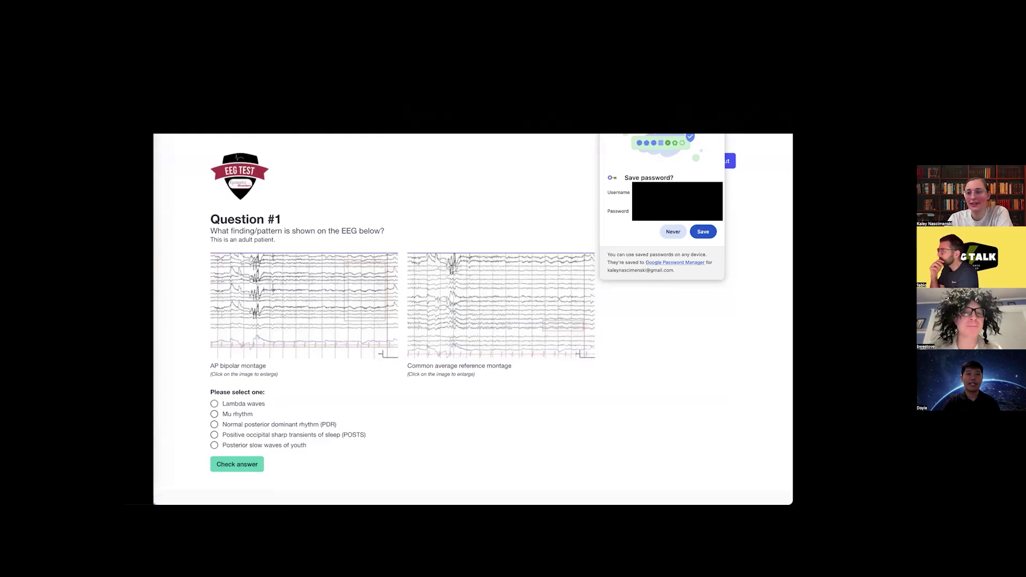
Dismiss the save-password prompt and inspect the enlarged Common average reference EEG
click(689, 141)
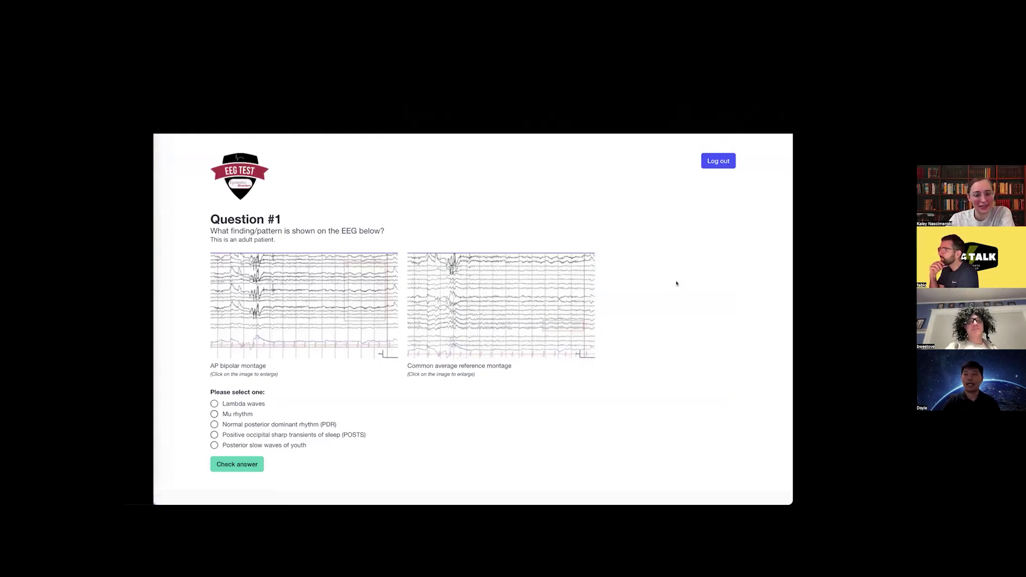
scroll(651, 338, down, 1)
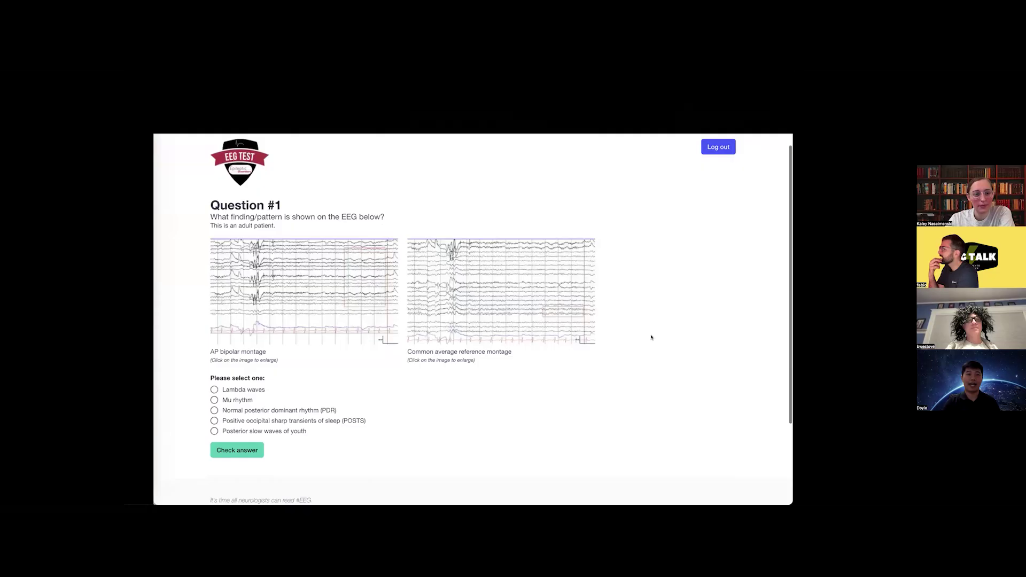
scroll(650, 338, down, 2)
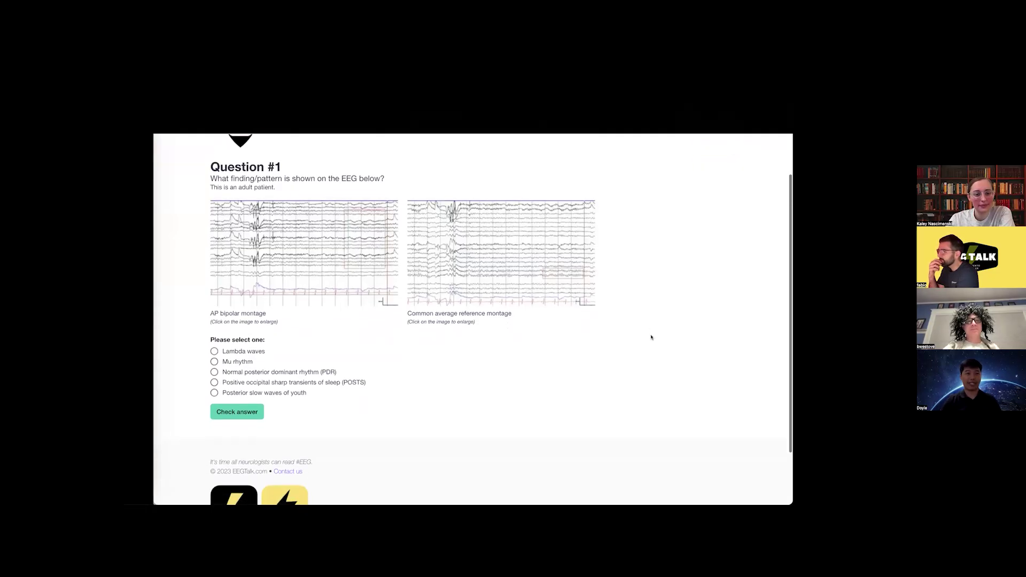
click(432, 278)
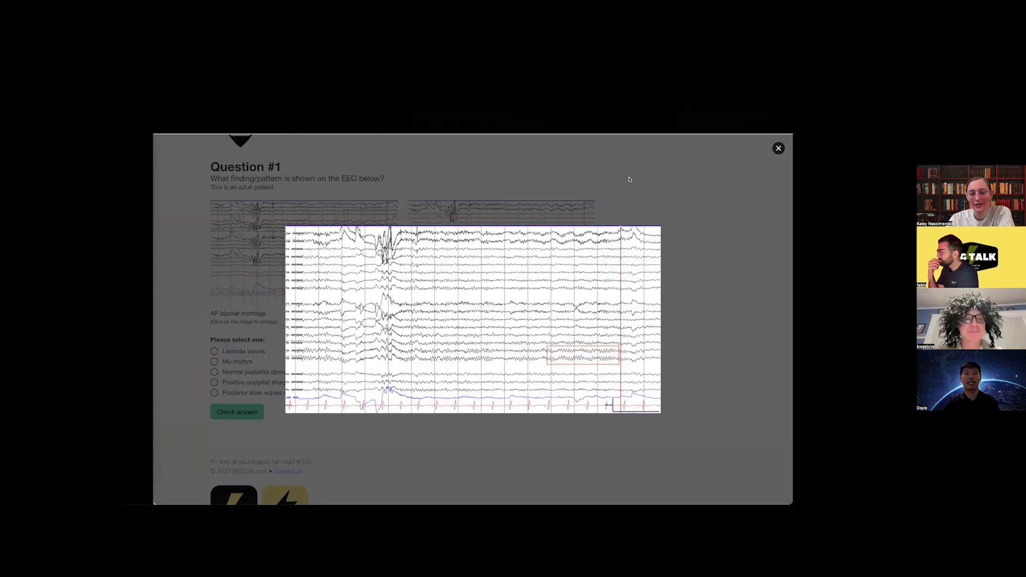
click(597, 165)
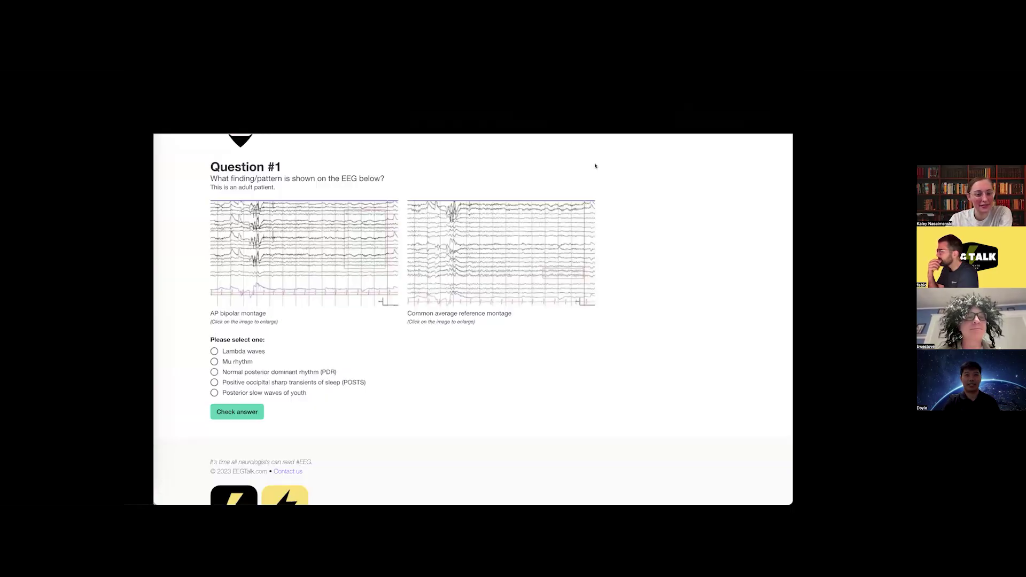
Answer Normal posterior dominant rhythm (PDR), check it, and read the explanation and PDR table
click(251, 372)
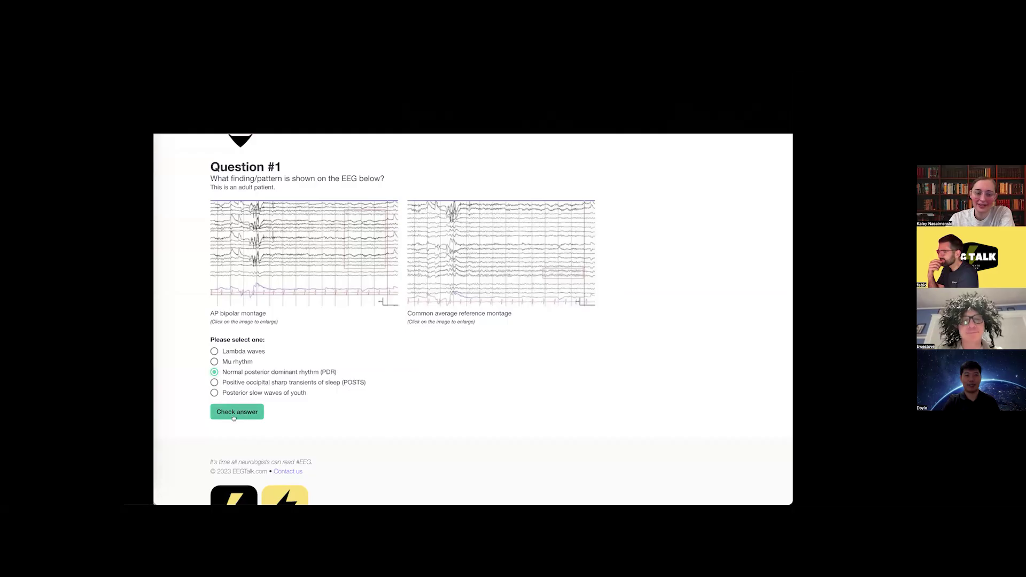
click(233, 413)
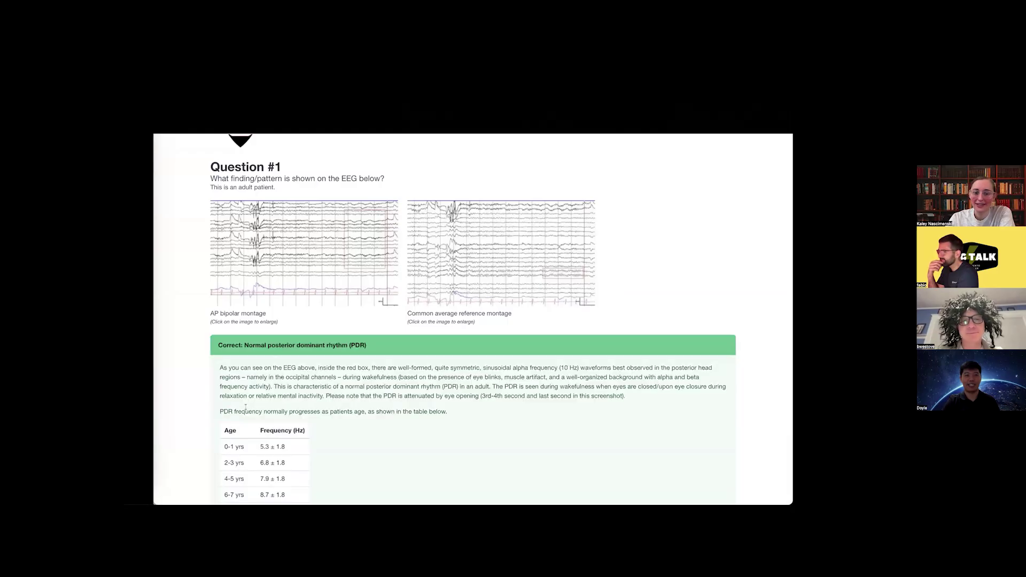
scroll(728, 301, down, 2)
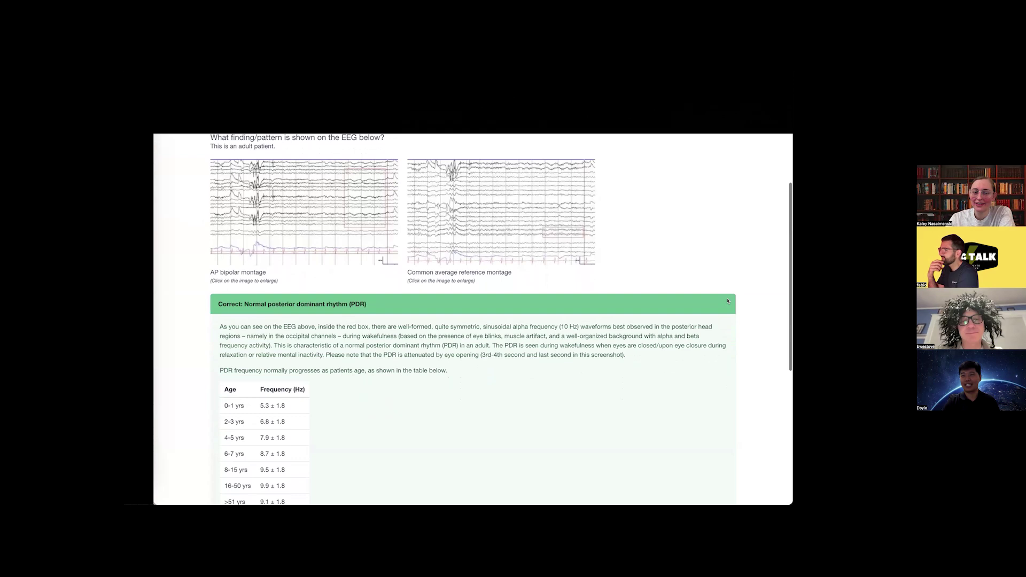
scroll(728, 301, down, 3)
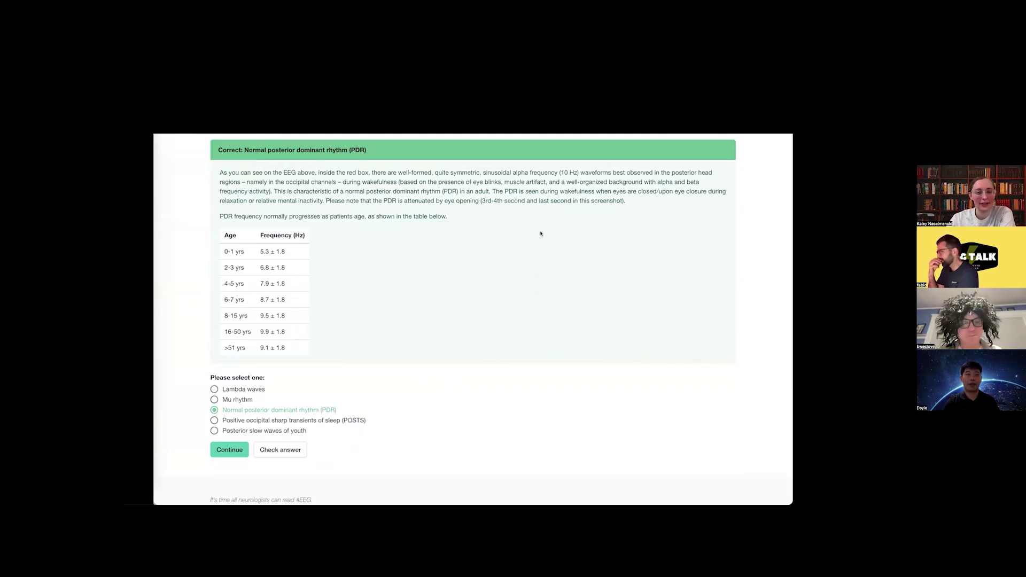
Continue to Question #2 and inspect the enlarged Common average reference and AP bipolar EEGs
click(238, 451)
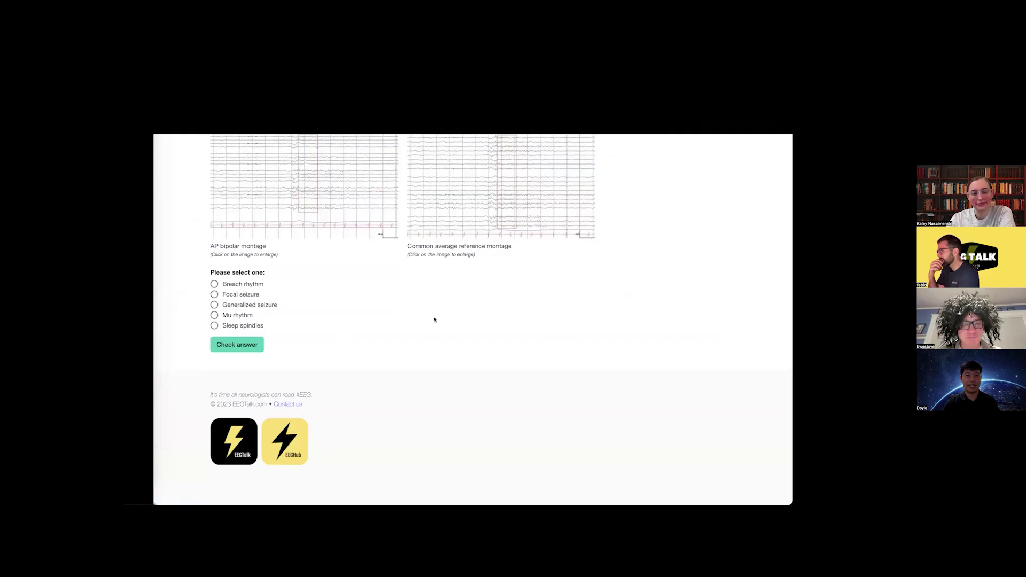
scroll(434, 319, up, 3)
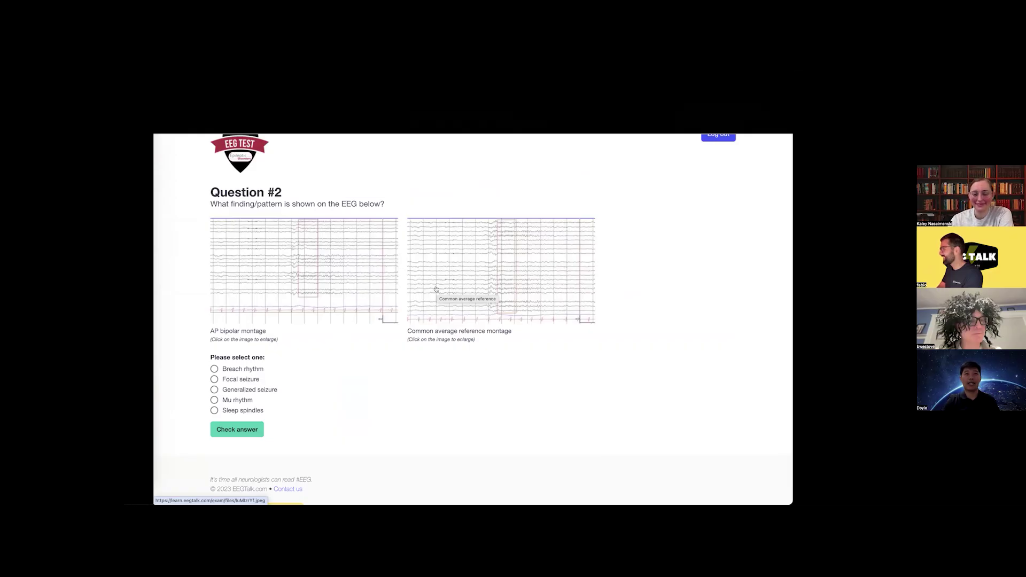
click(436, 289)
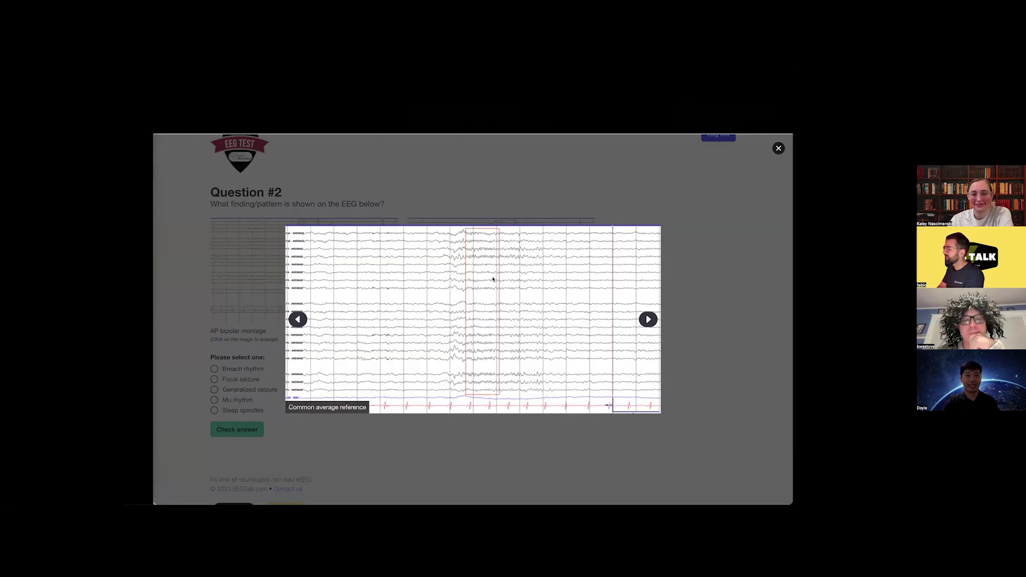
click(569, 182)
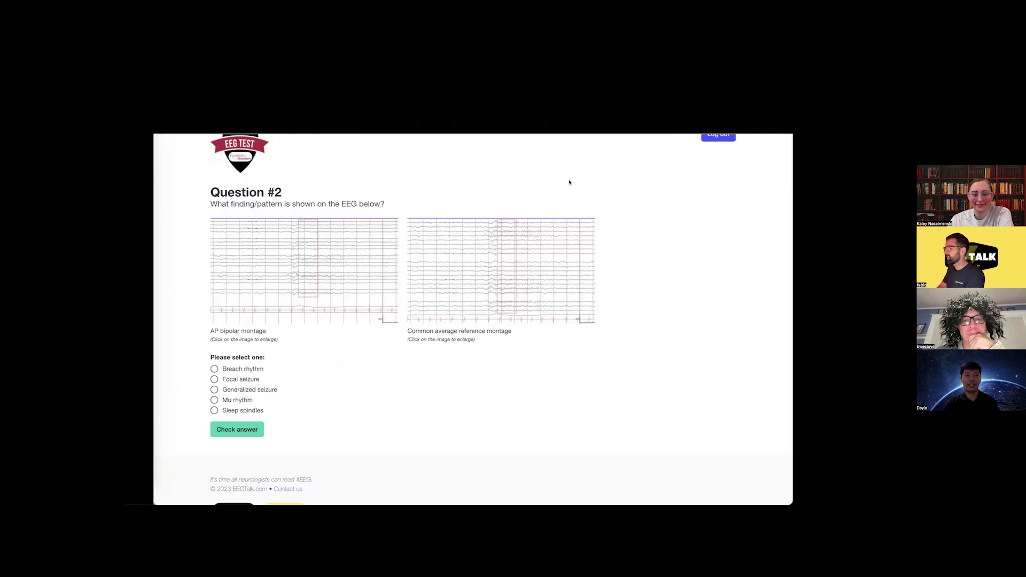
click(374, 273)
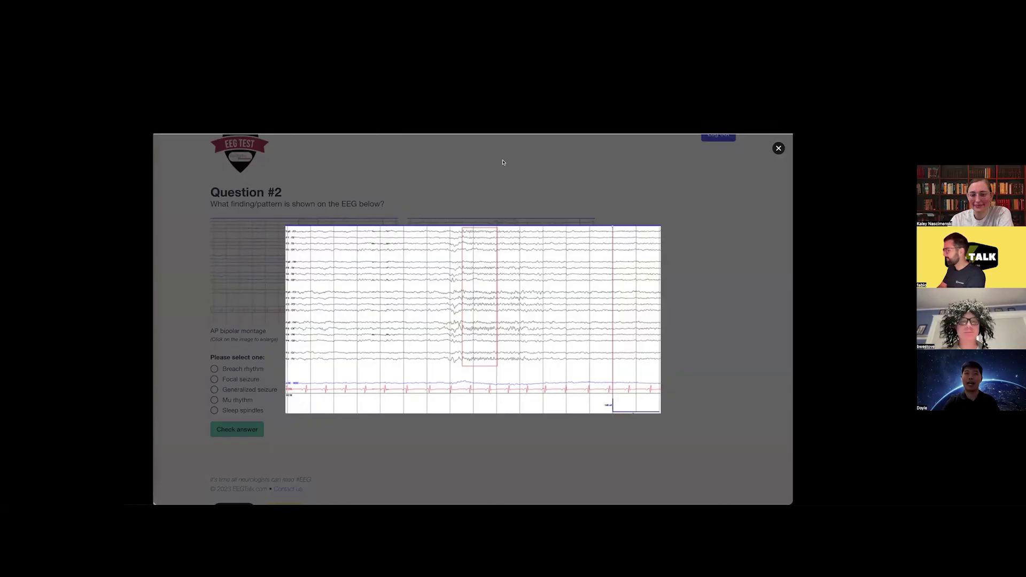
click(503, 163)
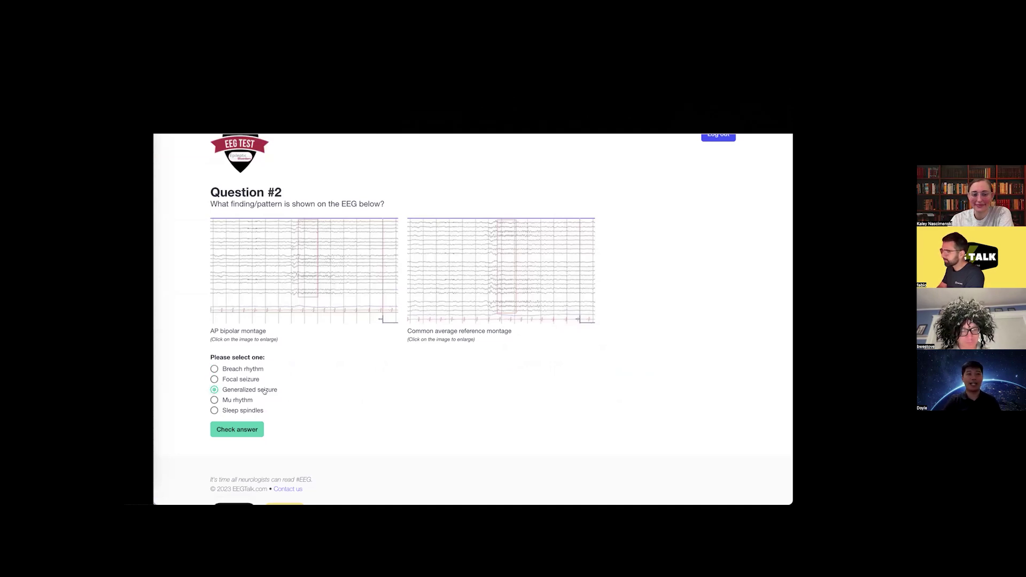
Check Generalized seizure as the answer and review the incorrect-answer feedback
click(237, 429)
scroll(380, 426, down, 1)
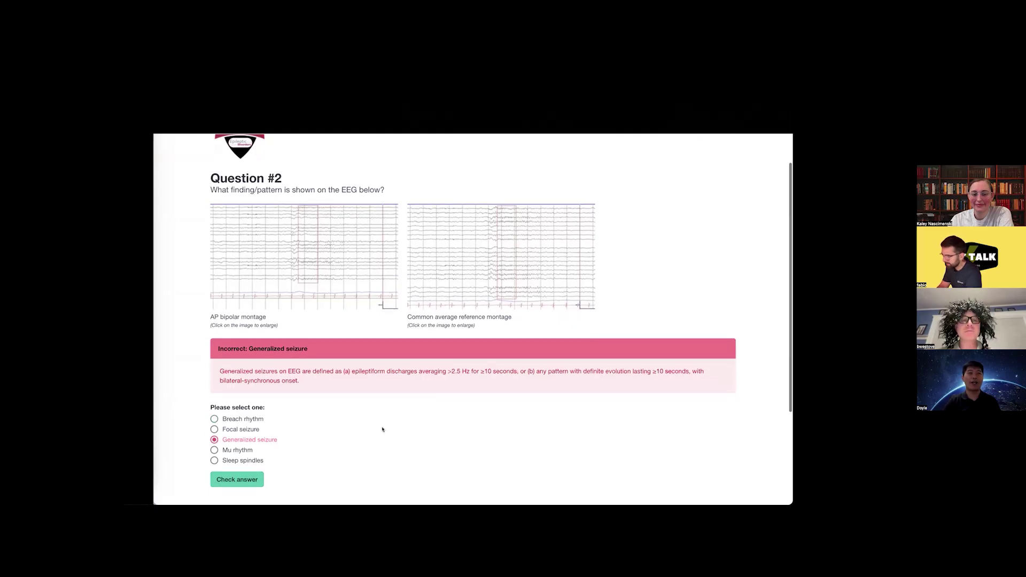
scroll(380, 427, down, 1)
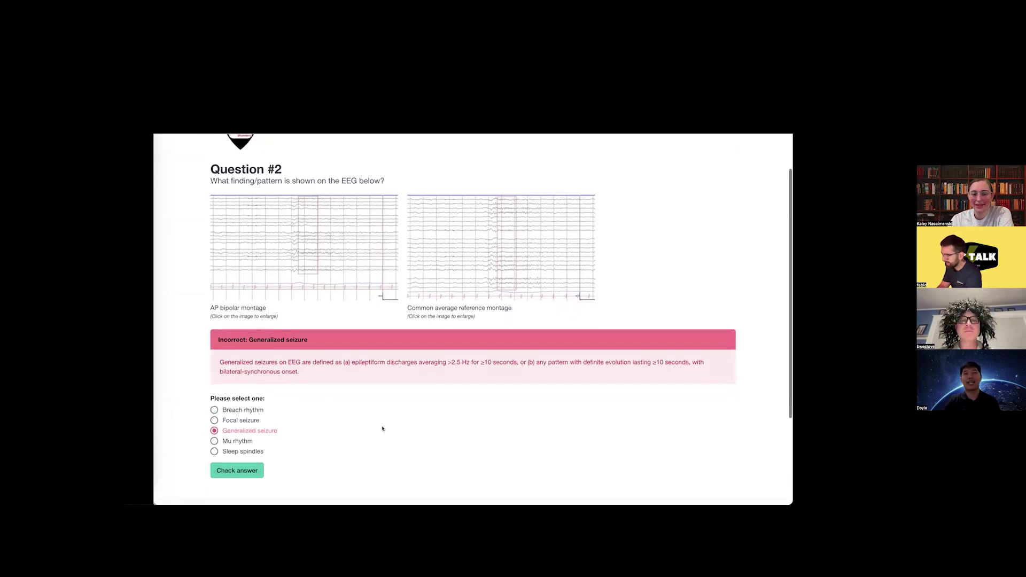
Change the answer to Sleep spindles, check it, and review the explanation
click(216, 452)
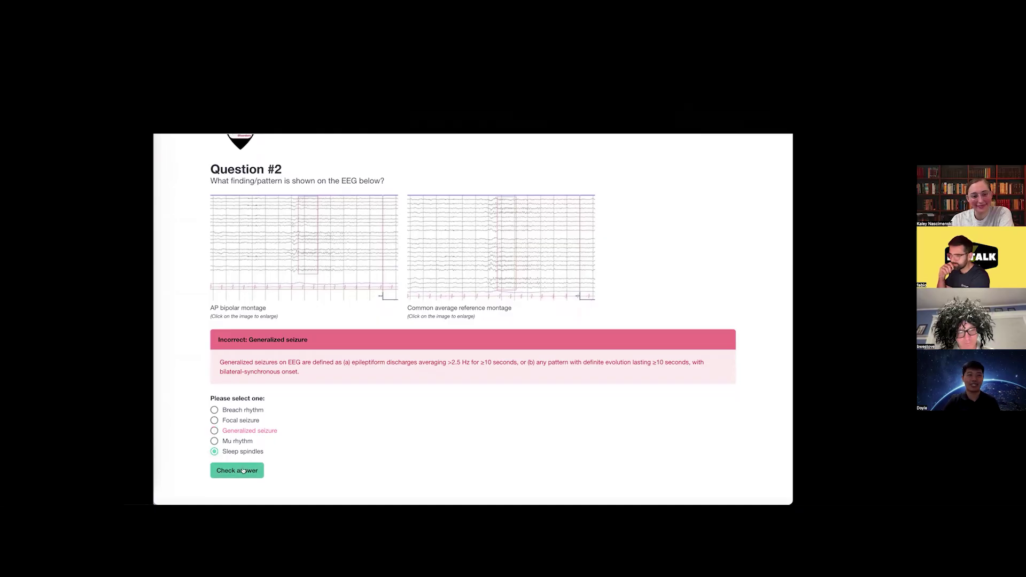
click(237, 470)
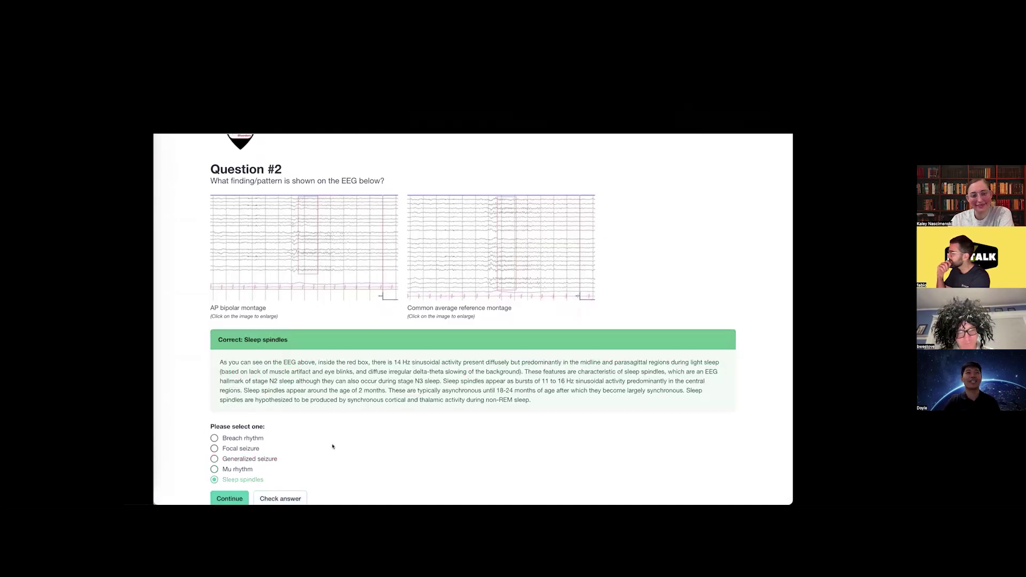
scroll(333, 447, down, 1)
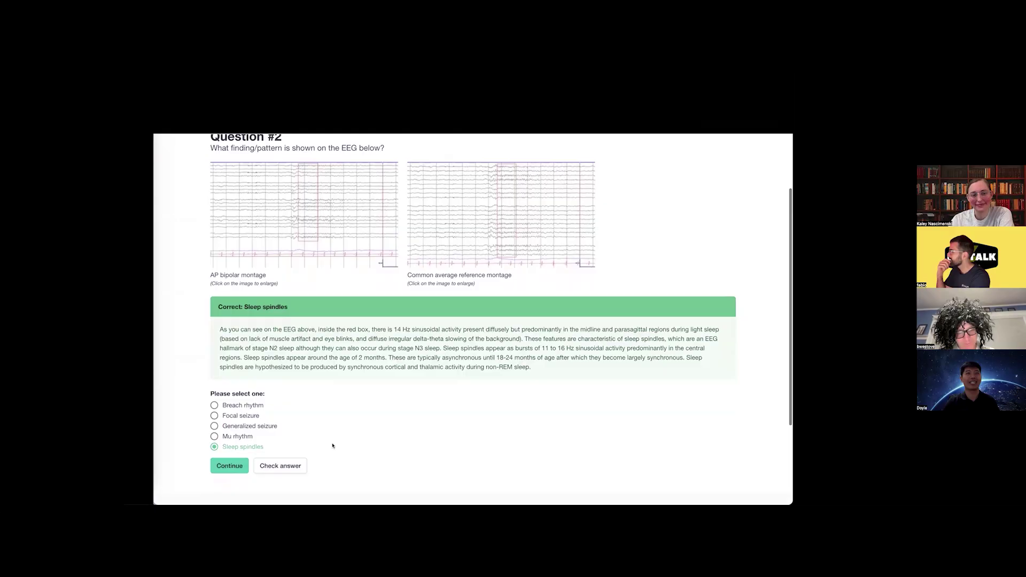
scroll(333, 447, up, 1)
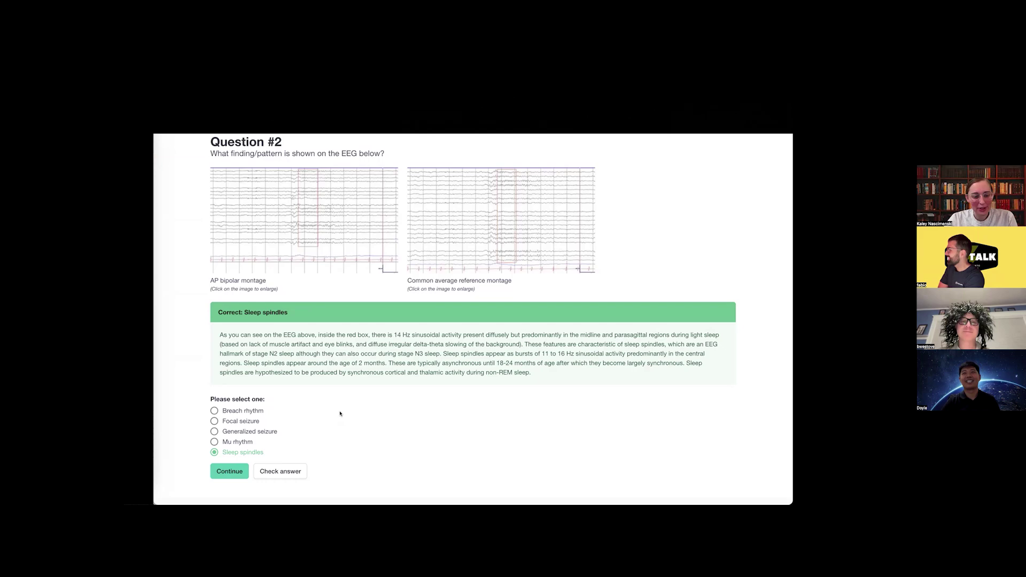
scroll(345, 447, down, 2)
scroll(345, 447, up, 4)
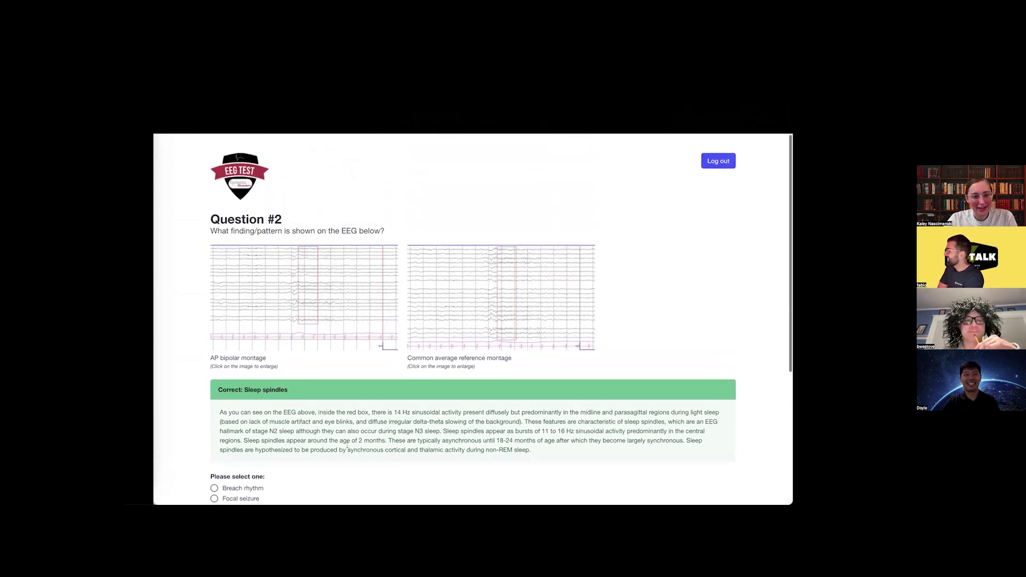
scroll(347, 447, down, 3)
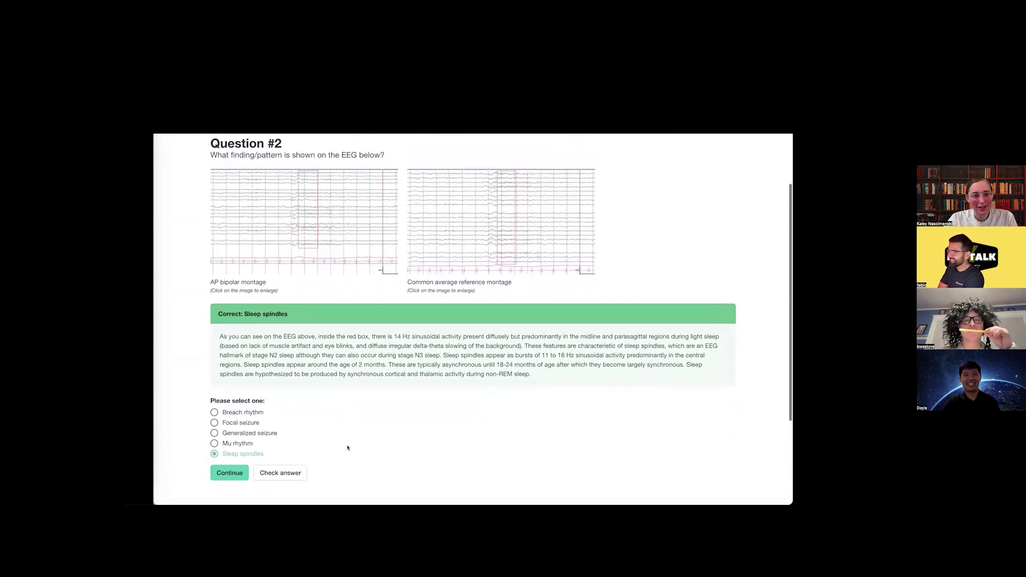
scroll(345, 421, down, 3)
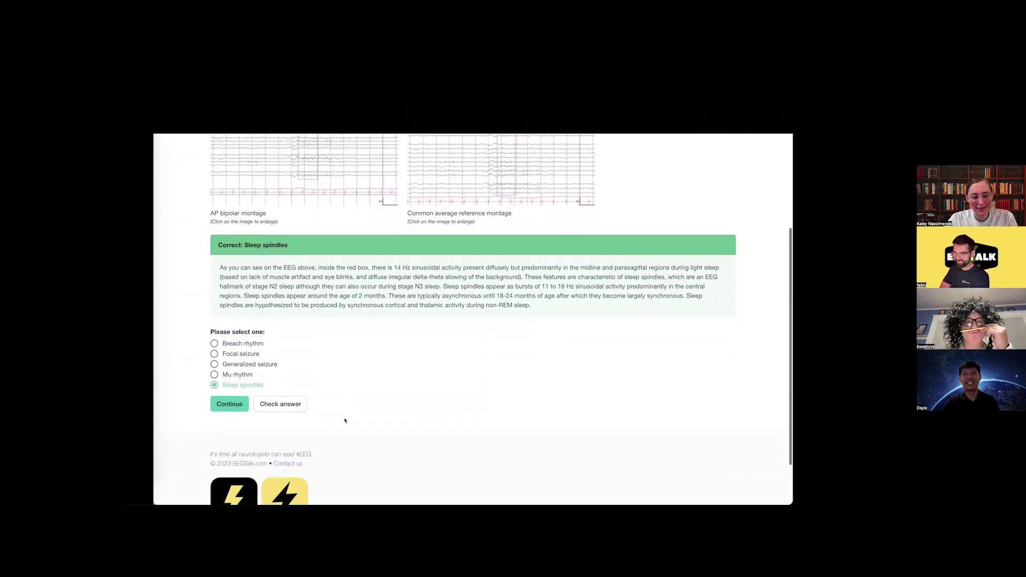
scroll(344, 421, up, 2)
Scroll up the Learn@EEGTalk welcome page to bring its e-mail sign-in form into view
scroll(345, 420, up, 1)
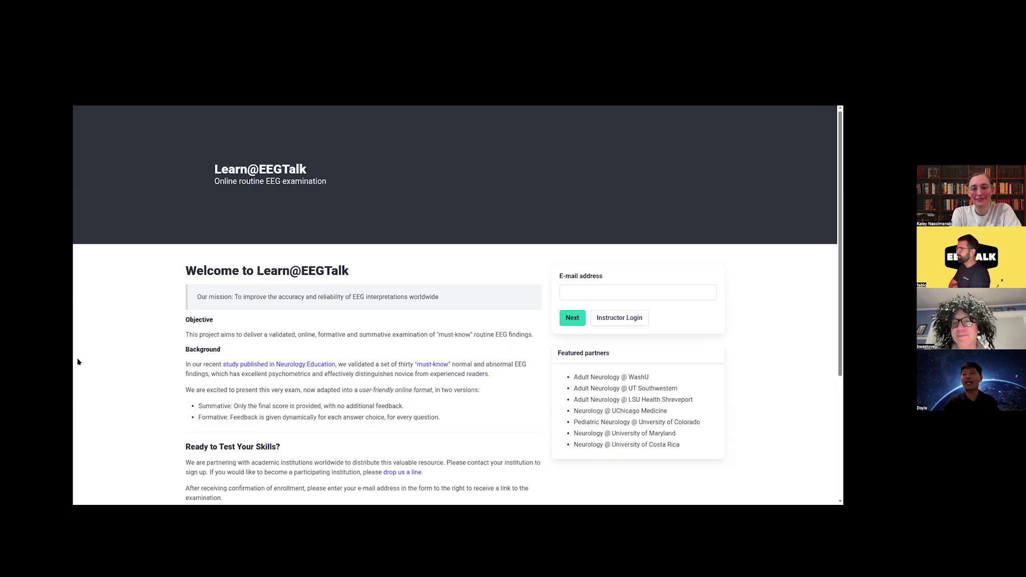
Open 'Contact us' from the page footer and place the cursor in the Name and Description fields
scroll(355, 335, down, 4)
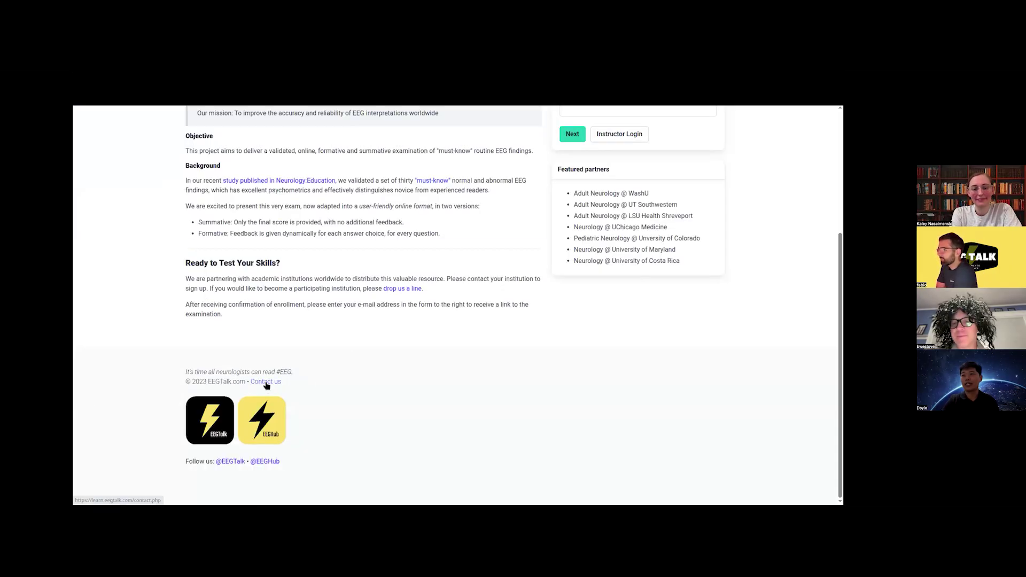
scroll(398, 347, up, 2)
scroll(398, 347, down, 4)
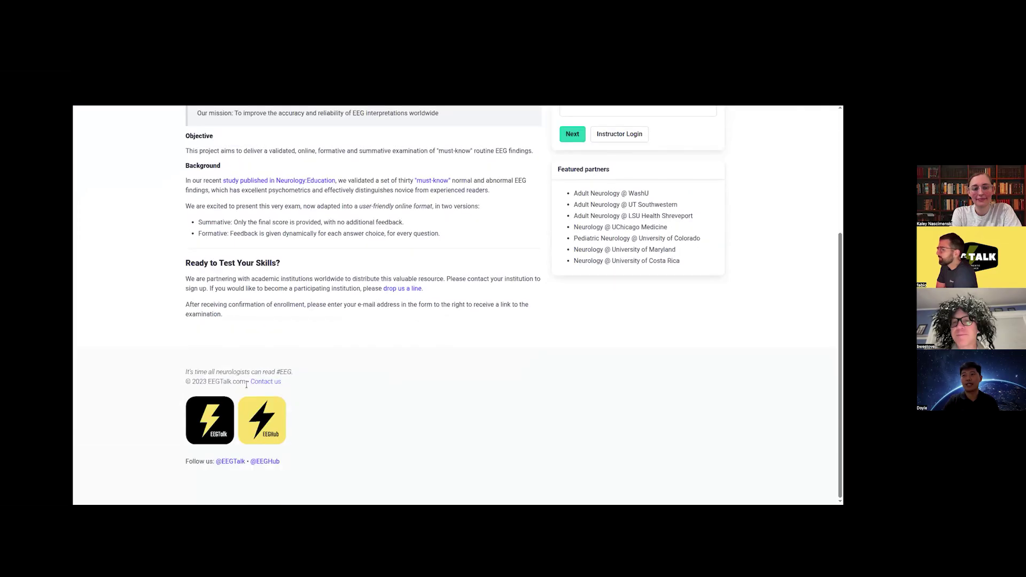
click(264, 384)
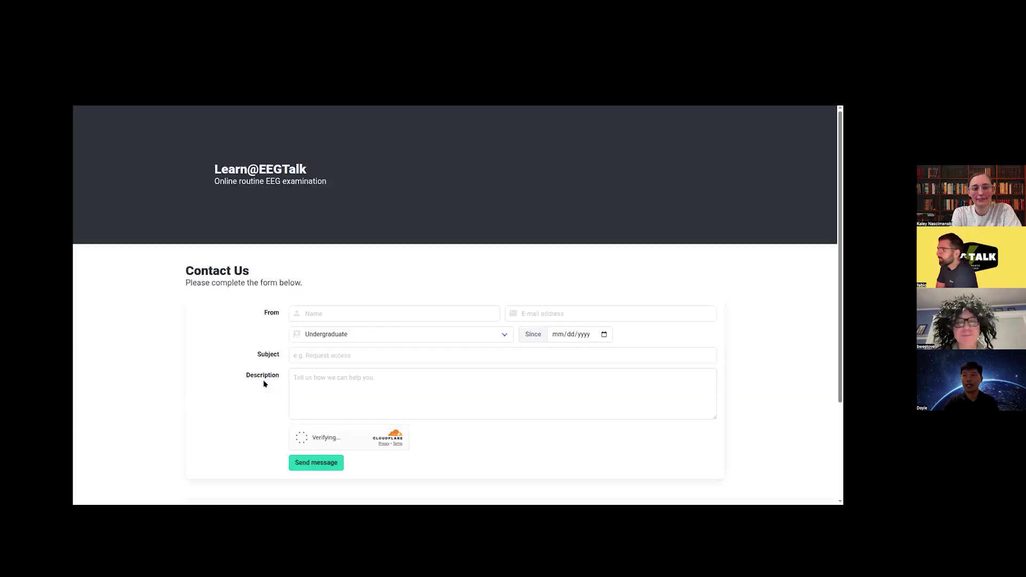
click(359, 313)
click(342, 389)
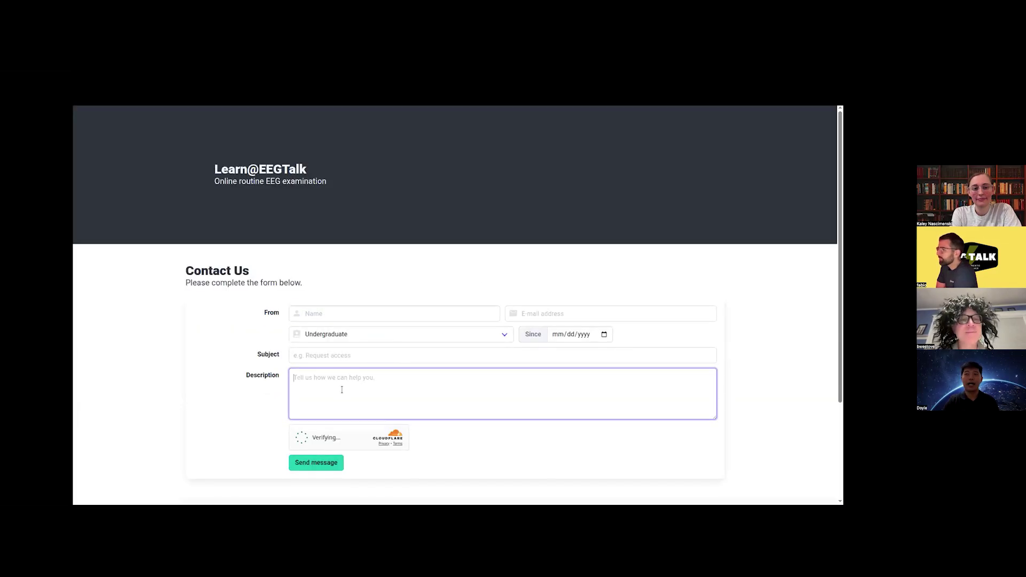